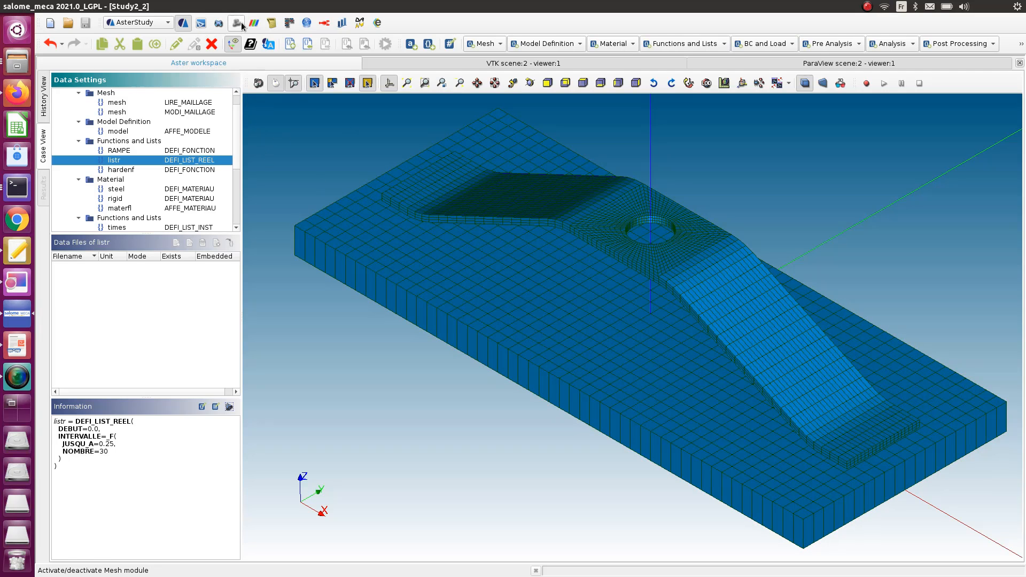
- Show the A1 node group of spring_plate in the Mesh module and examine its location near the spring's bent end
click(240, 23)
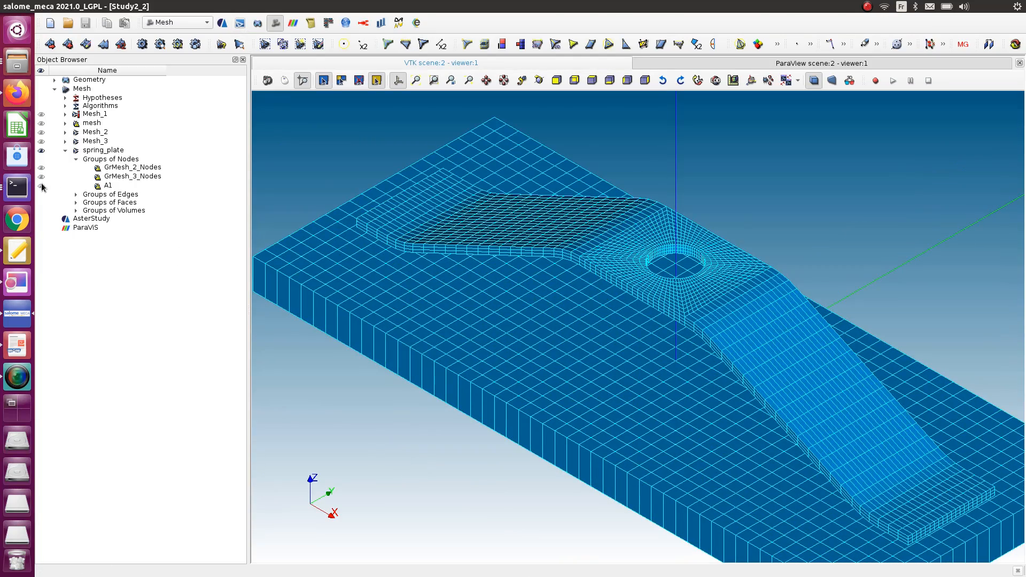
click(42, 186)
scroll(374, 249, up, 8)
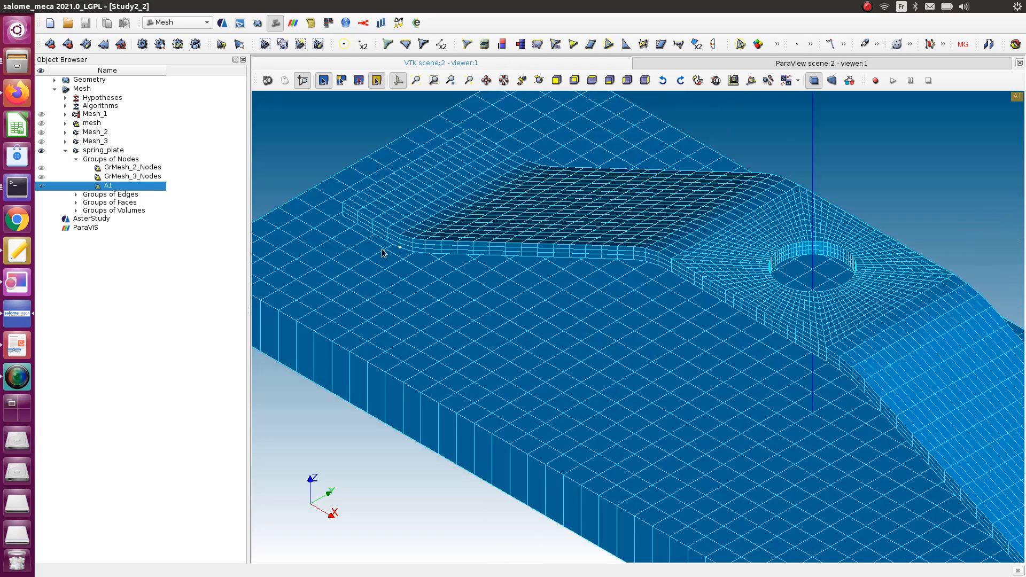
scroll(393, 248, up, 3)
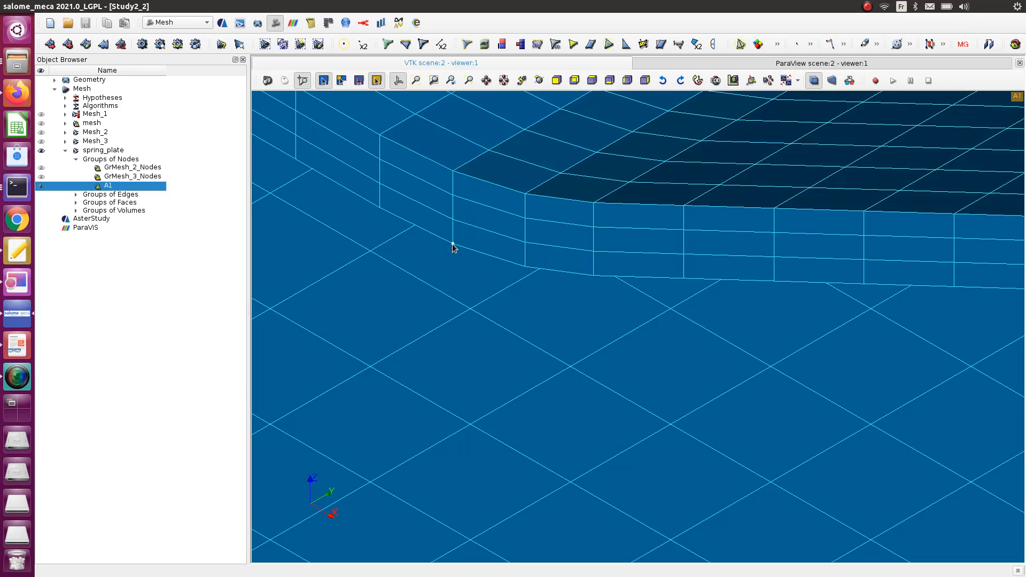
scroll(456, 252, down, 5)
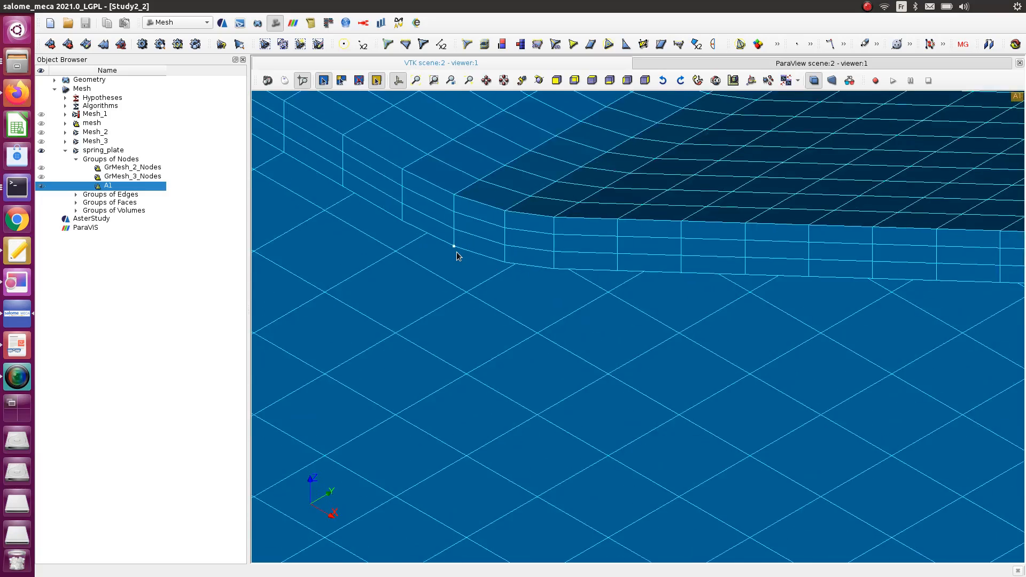
scroll(456, 252, down, 3)
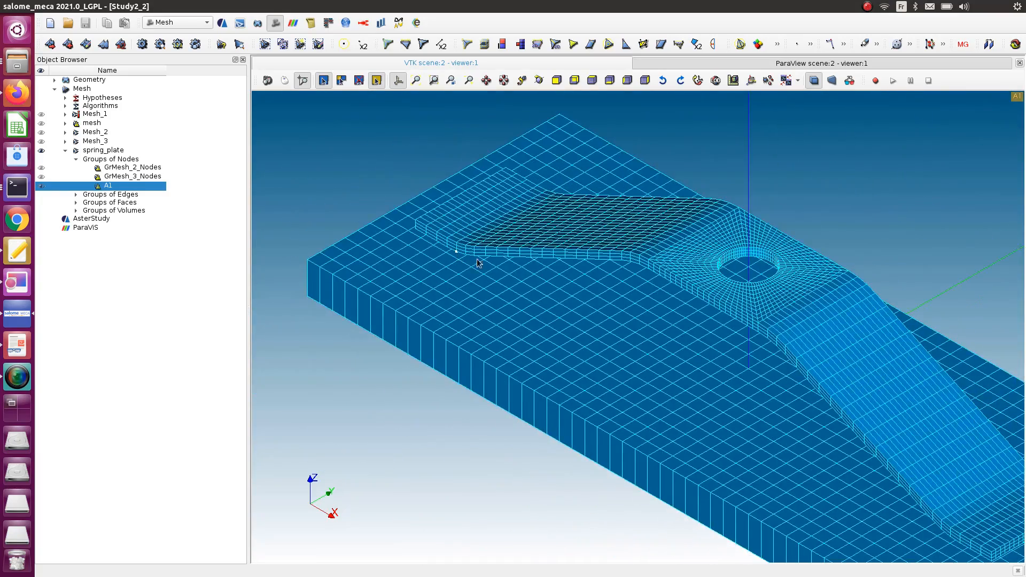
scroll(470, 278, up, 3)
scroll(470, 273, down, 1)
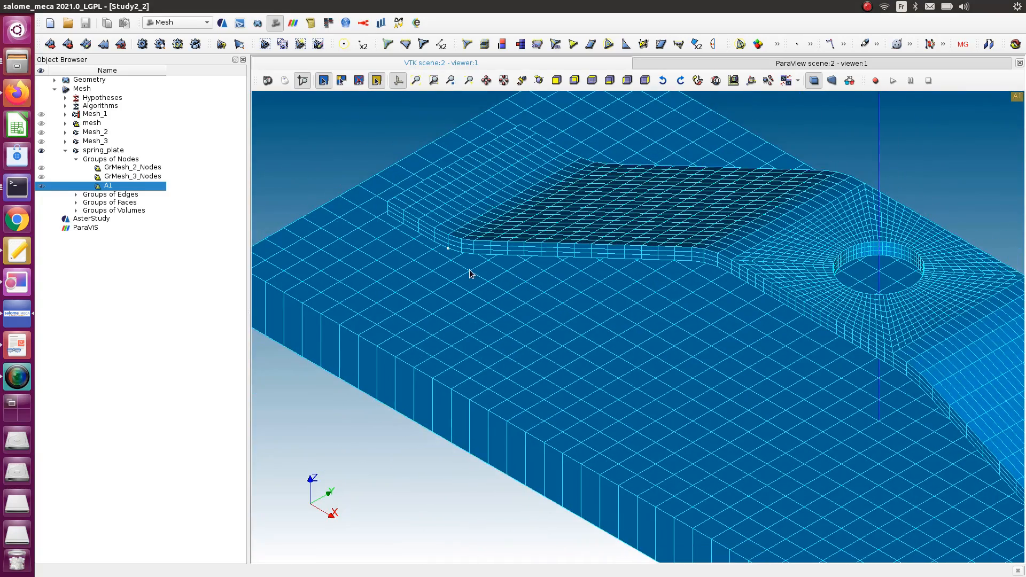
click(87, 5)
mouse_move(110, 6)
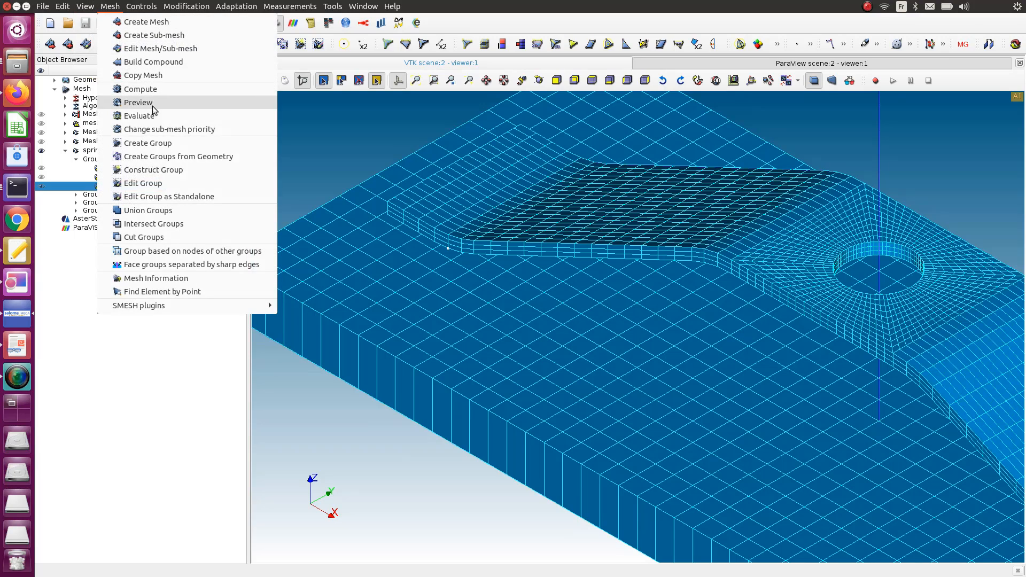
click(295, 441)
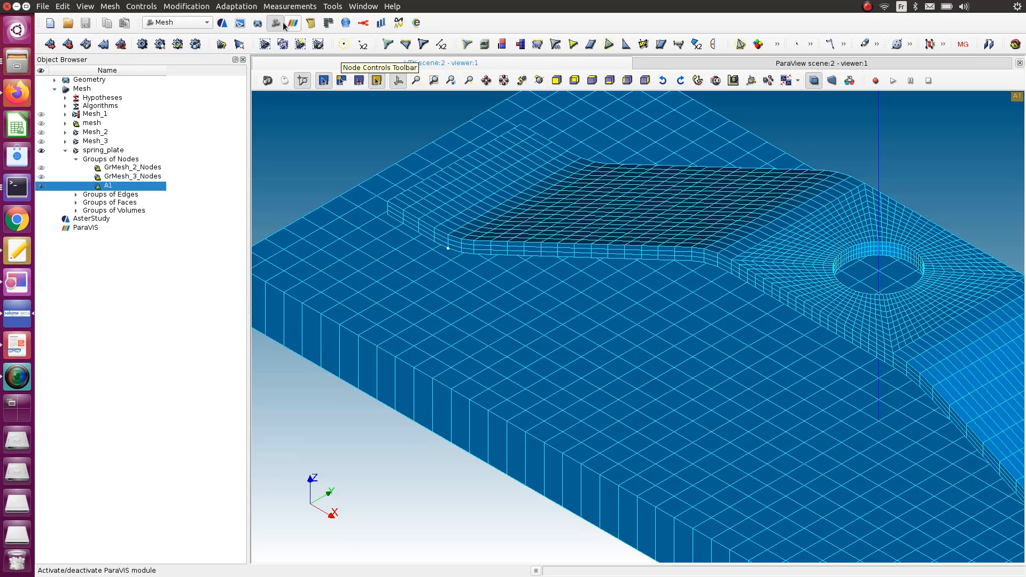
- Return to the AsterStudy case and add a POST_RELEVE_T post-processing command after the resnonl CALC_CHAMP command
click(222, 23)
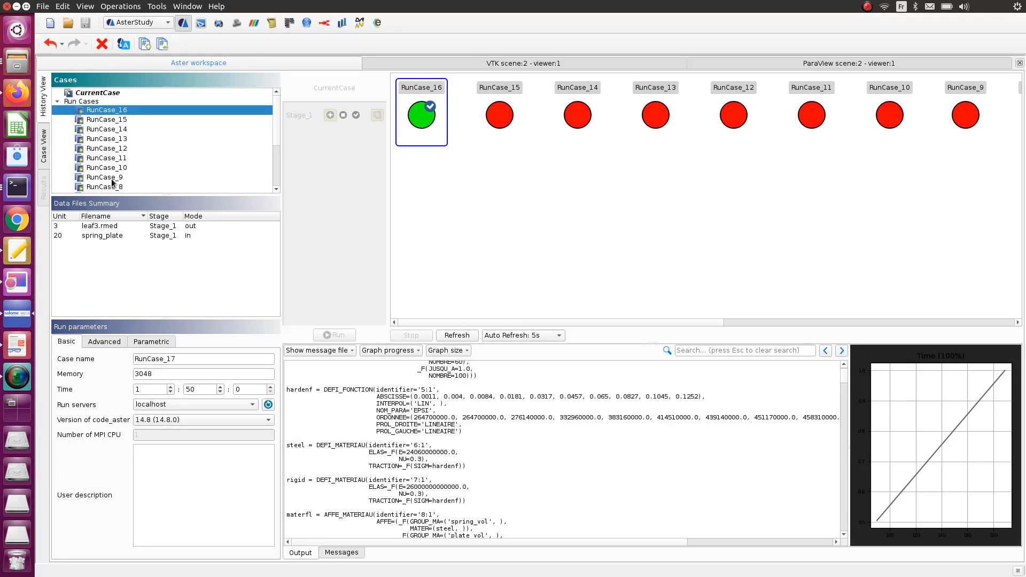
click(42, 140)
scroll(210, 185, down, 4)
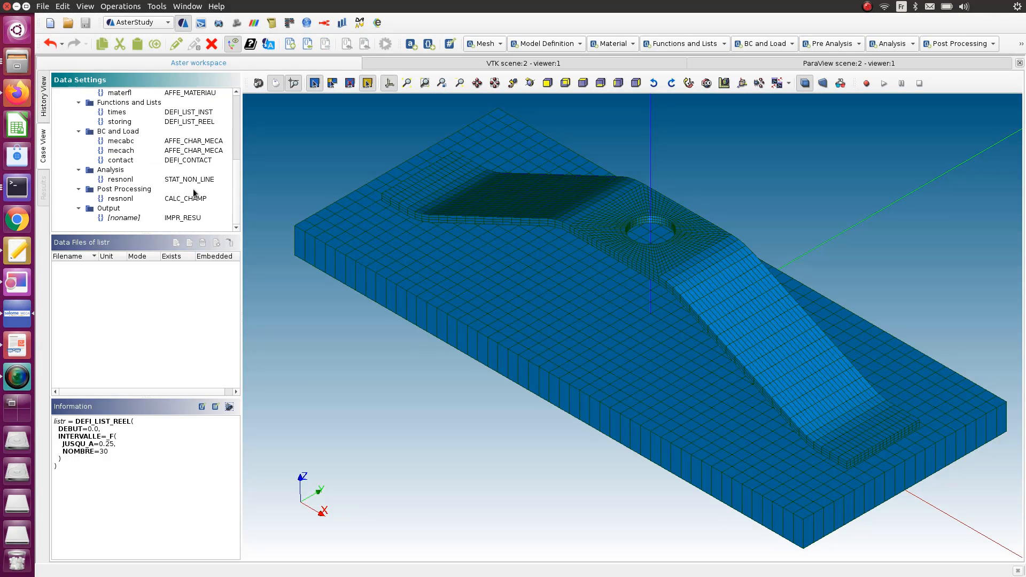
click(195, 197)
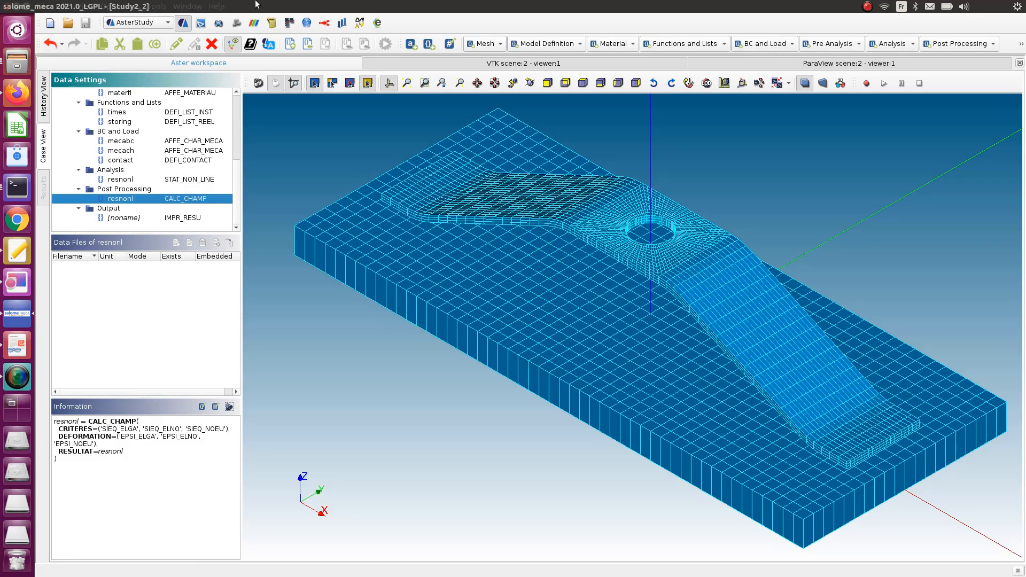
click(966, 45)
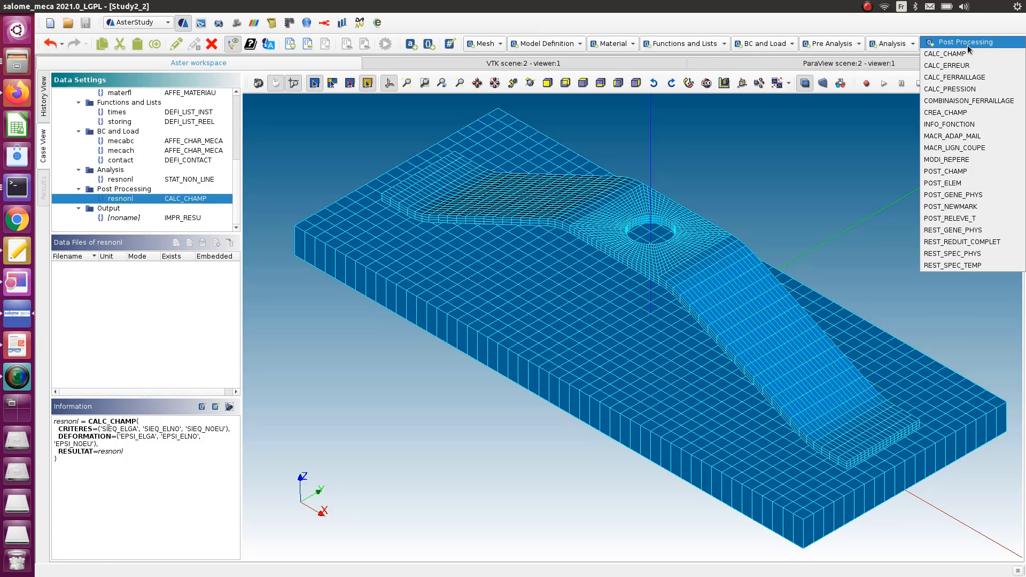
click(972, 218)
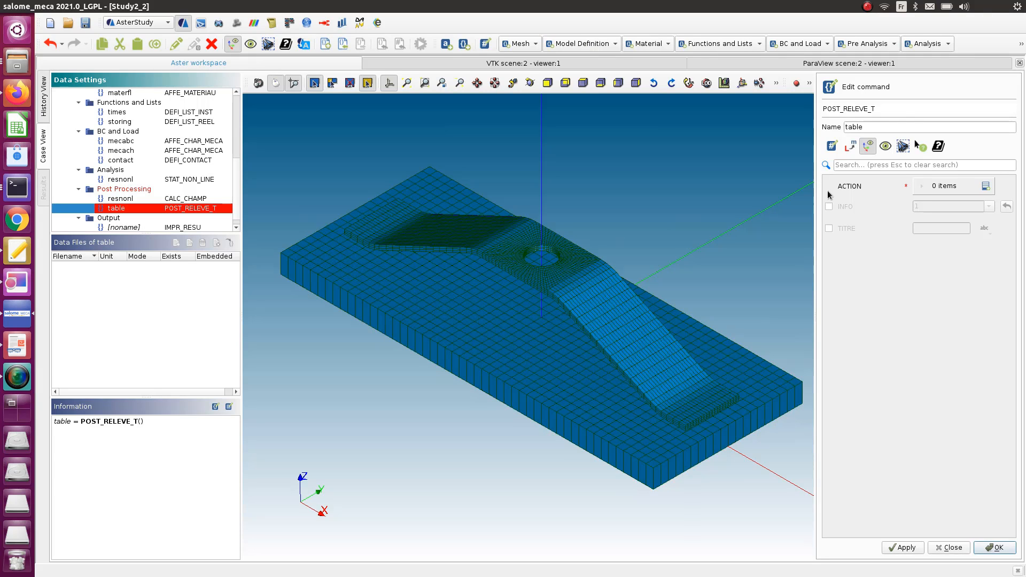
- Name the POST_RELEVE_T command DEPL_A1 and add one ACTION item to it
double_click(880, 127)
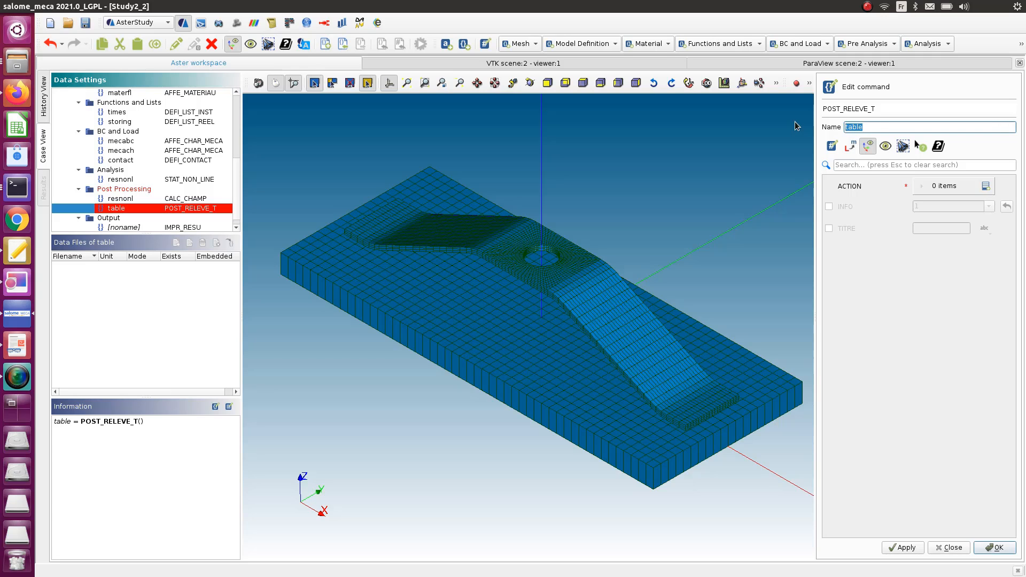
text(DEPL_A1)
click(986, 187)
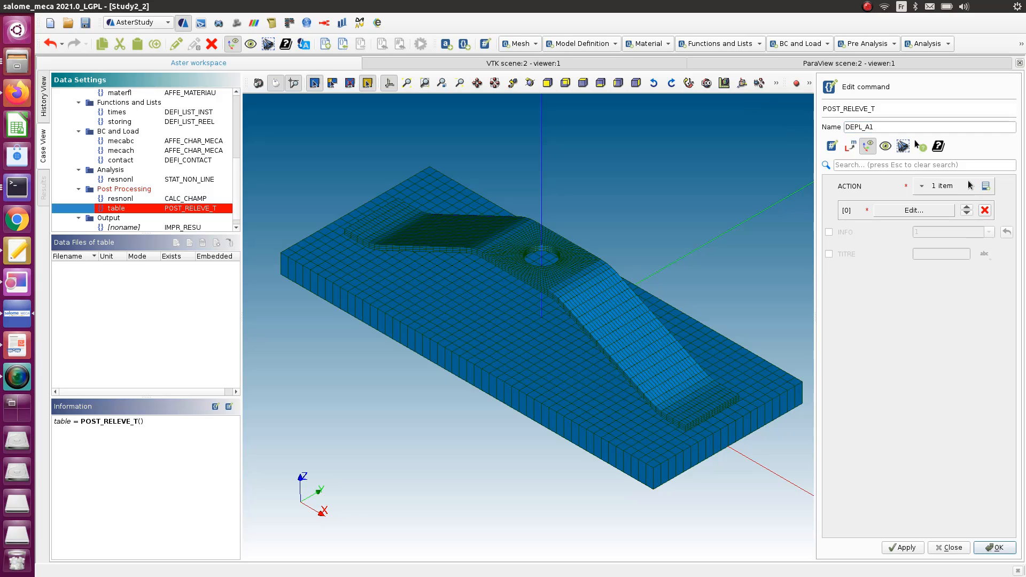
- Set the action's RESULTAT to resnonl from STAT_NON_LINE and its GROUP_NO to node group A1
click(920, 210)
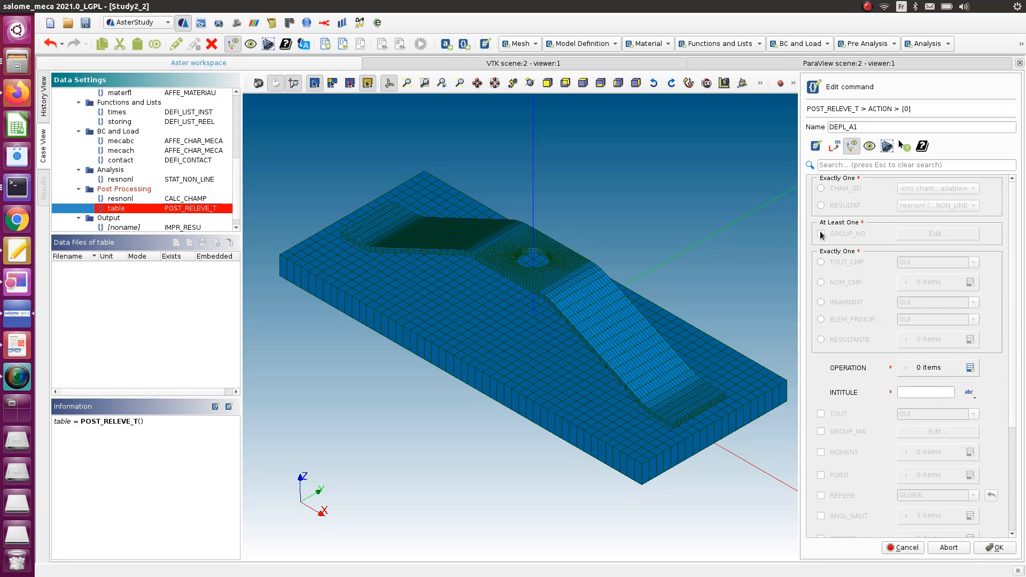
click(821, 206)
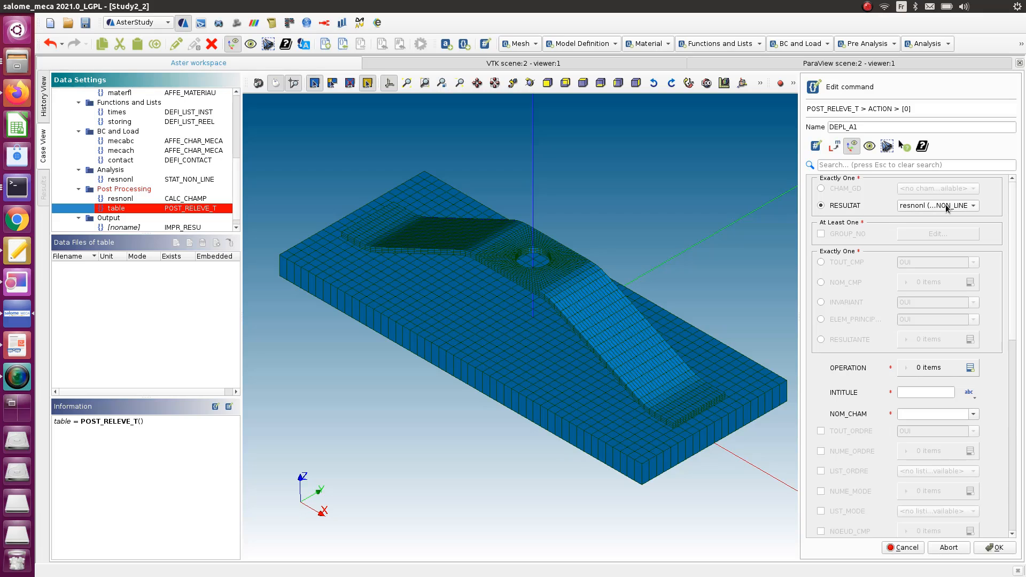
click(945, 205)
click(944, 207)
click(822, 233)
click(943, 234)
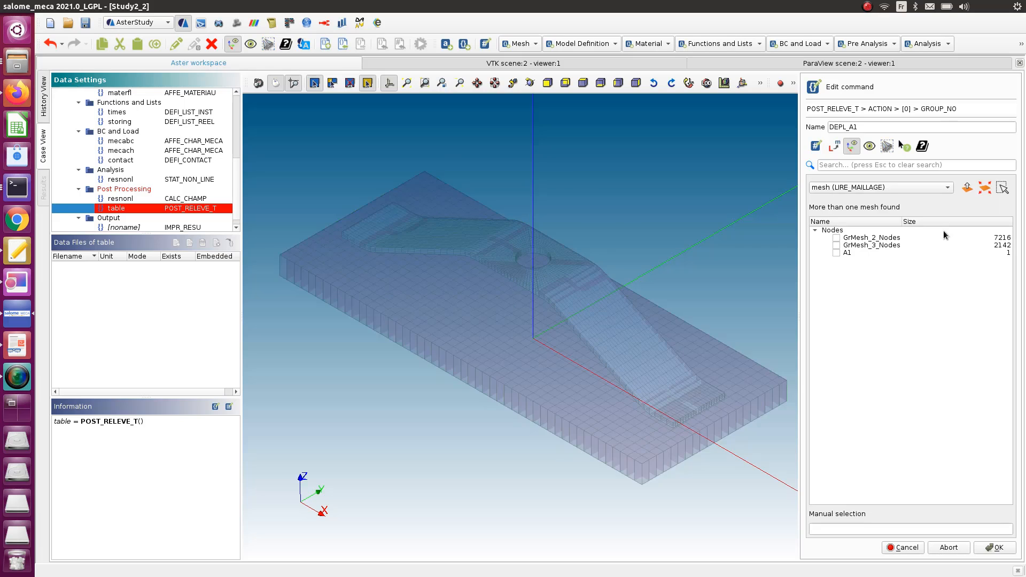
click(836, 253)
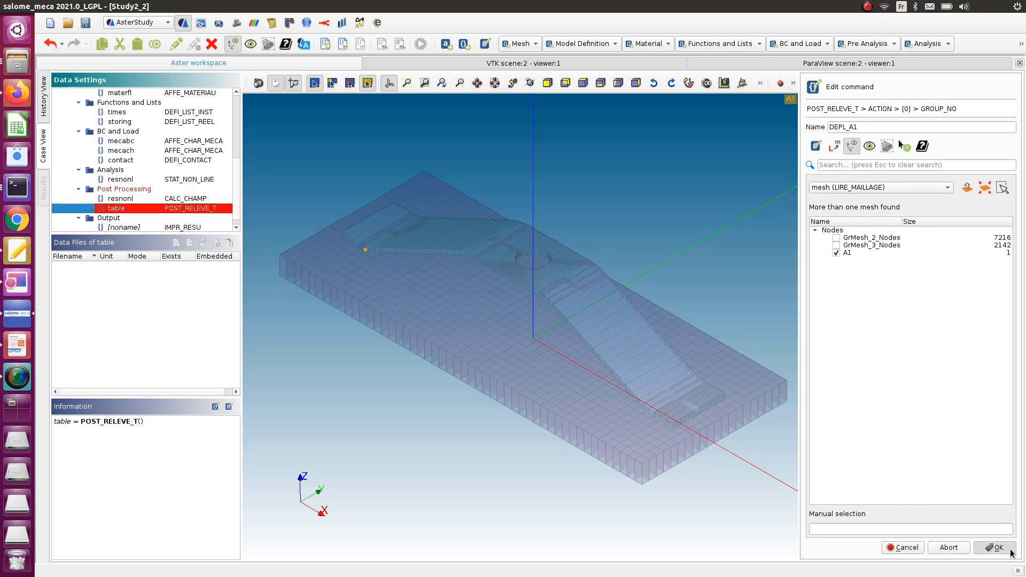
click(995, 547)
- Add an EXTRACTION operation to the action and set NOM_CHAM to the DEPL field
scroll(871, 289, down, 1)
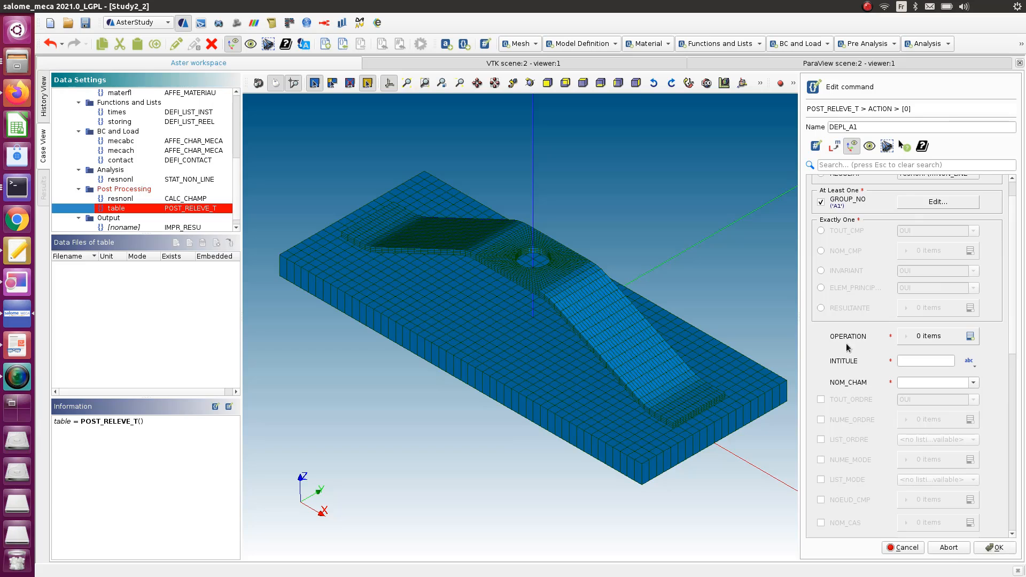
click(970, 336)
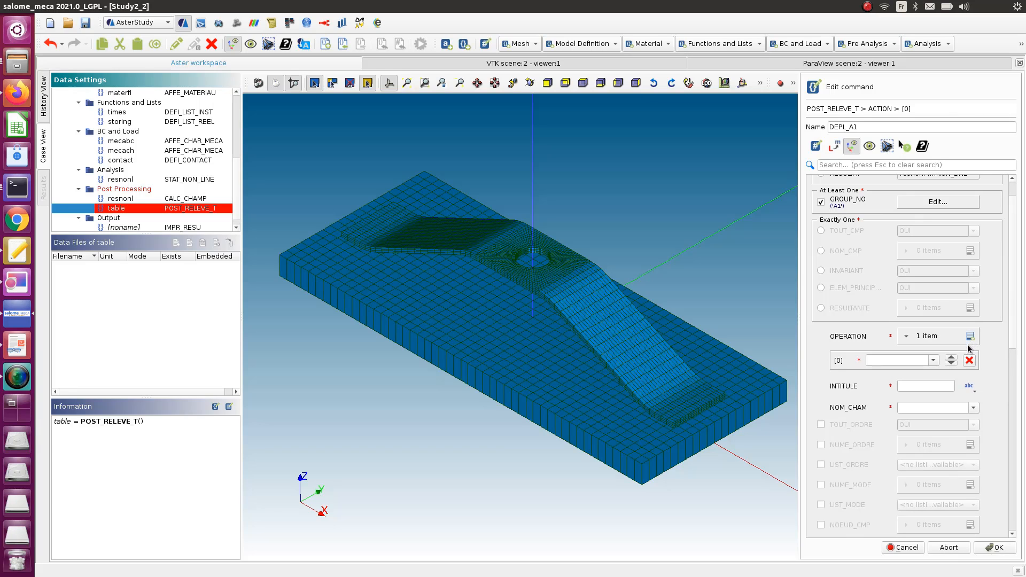
click(933, 362)
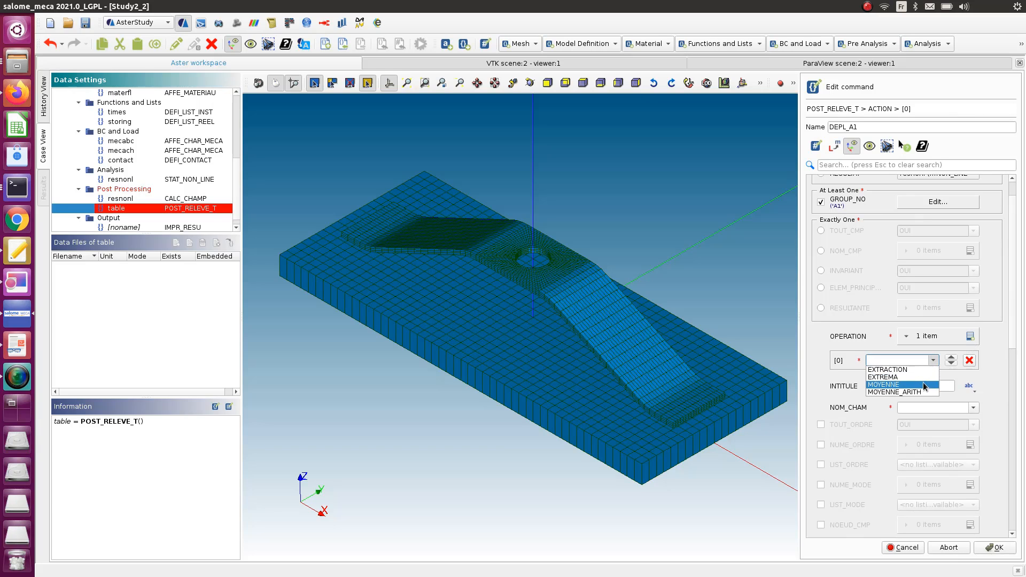
click(908, 371)
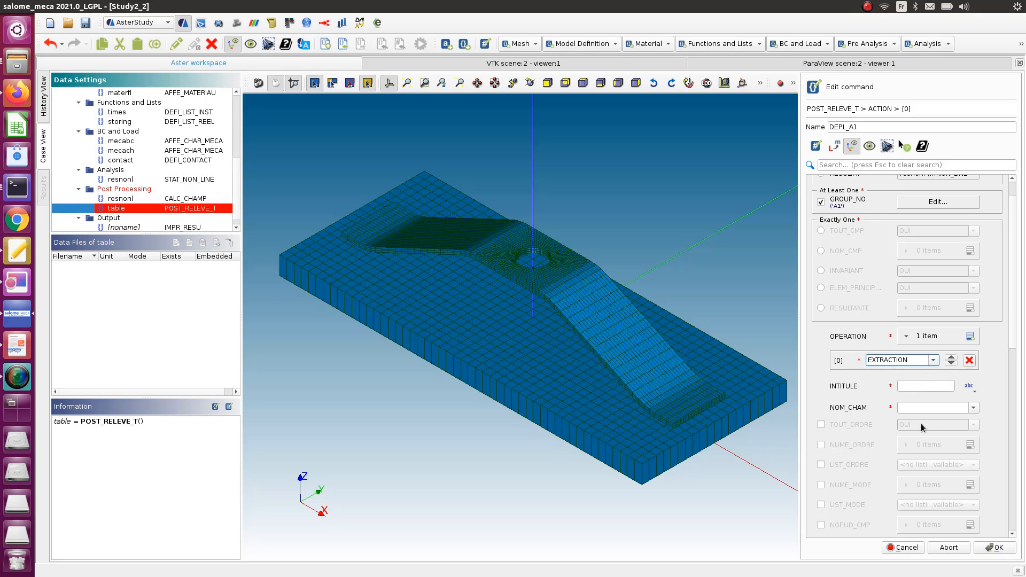
click(974, 409)
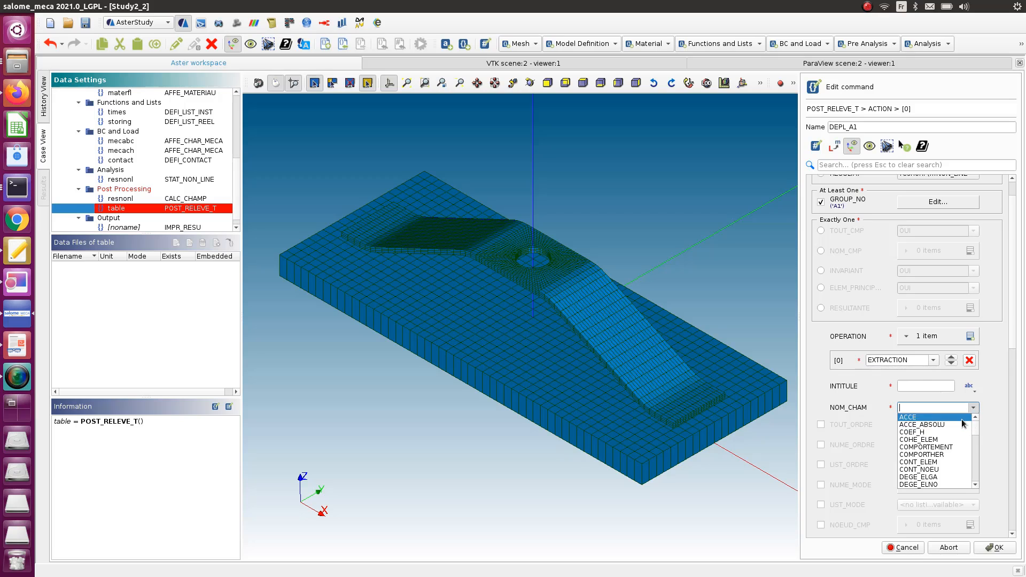
scroll(956, 435, down, 3)
click(909, 433)
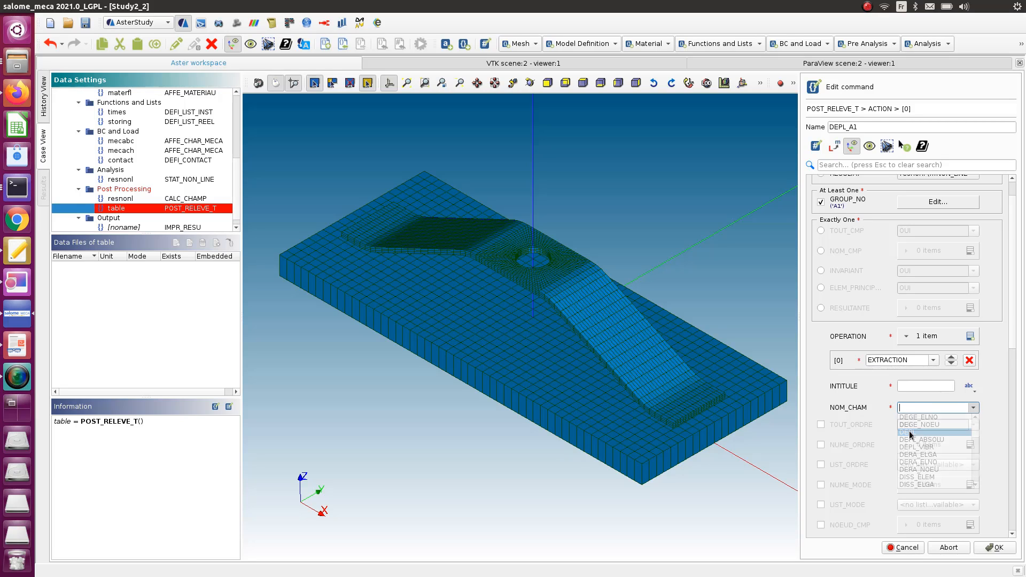
scroll(846, 414, up, 1)
scroll(829, 427, down, 1)
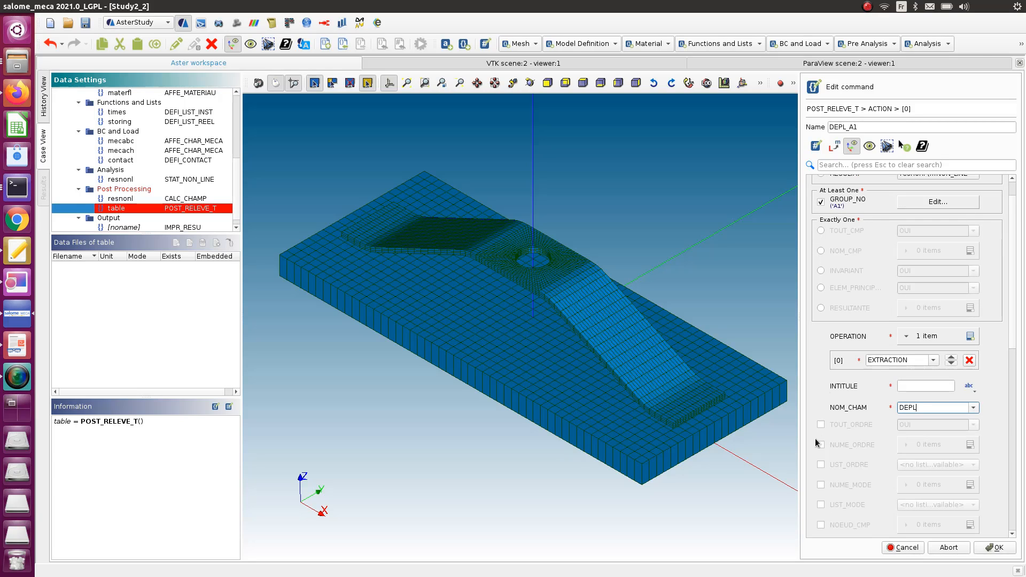
- Enable NOM_CMP for the action and add DY as its component
scroll(815, 419, up, 1)
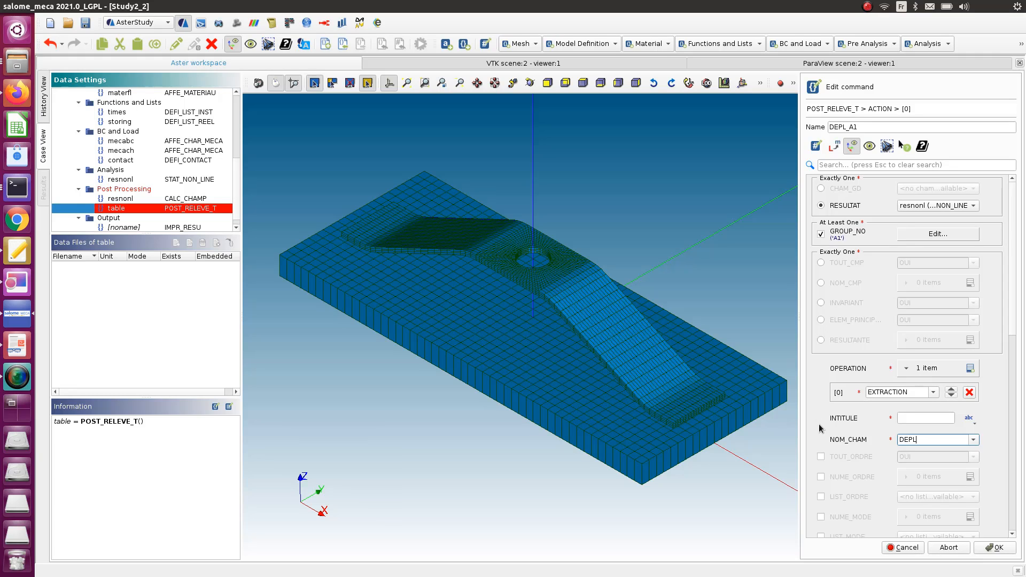
click(821, 283)
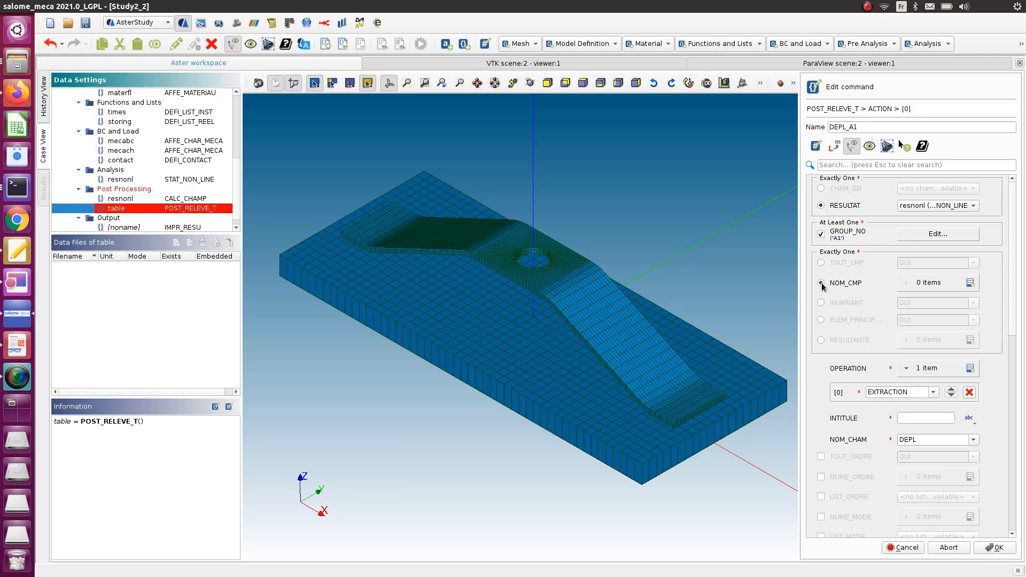
click(970, 284)
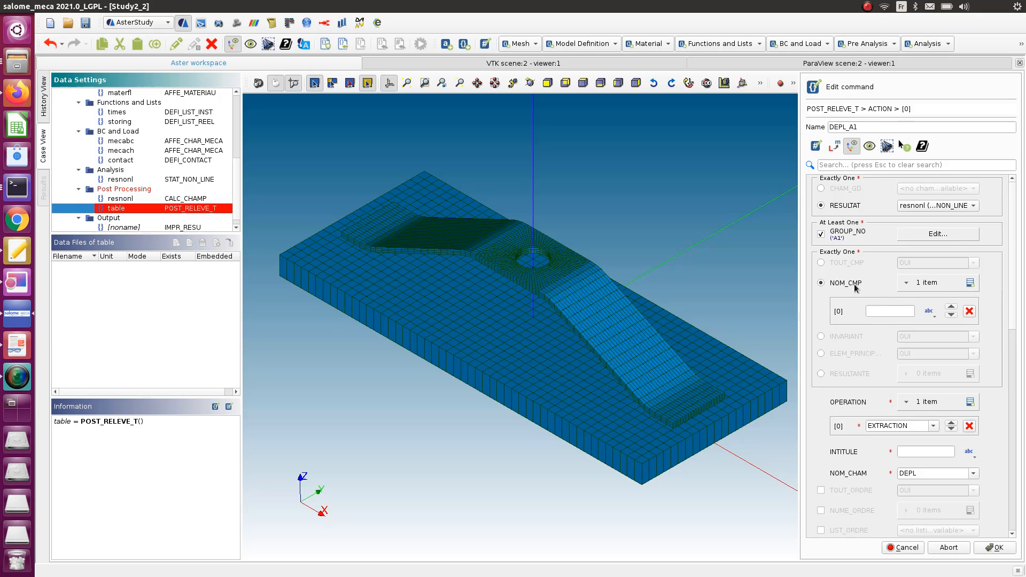
click(894, 309)
text(DY)
- Set the action's INTITULE to "DY extraction"
scroll(1002, 369, down, 1)
scroll(1002, 370, down, 2)
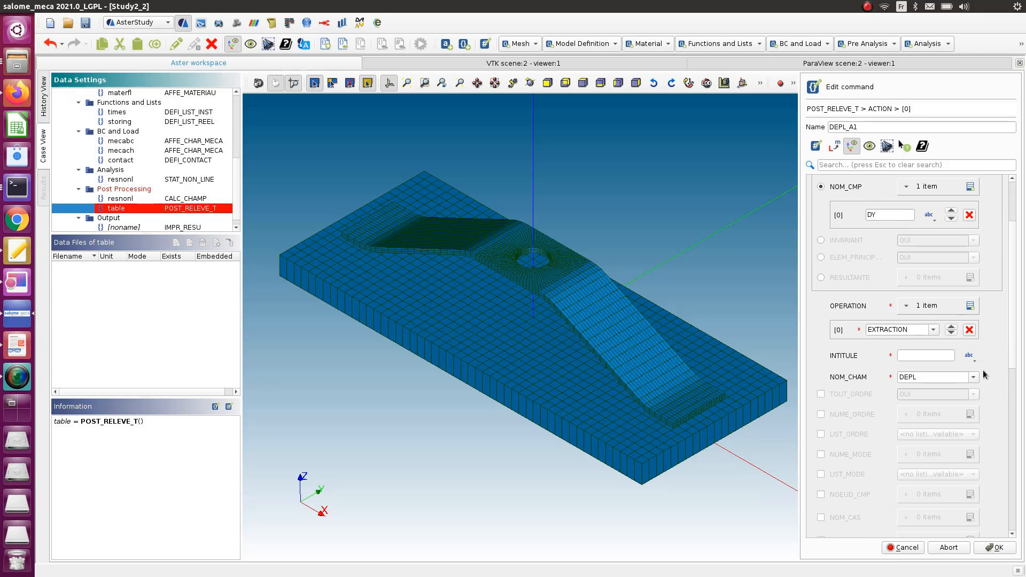
click(915, 354)
scroll(1003, 352, down, 2)
scroll(1003, 351, down, 3)
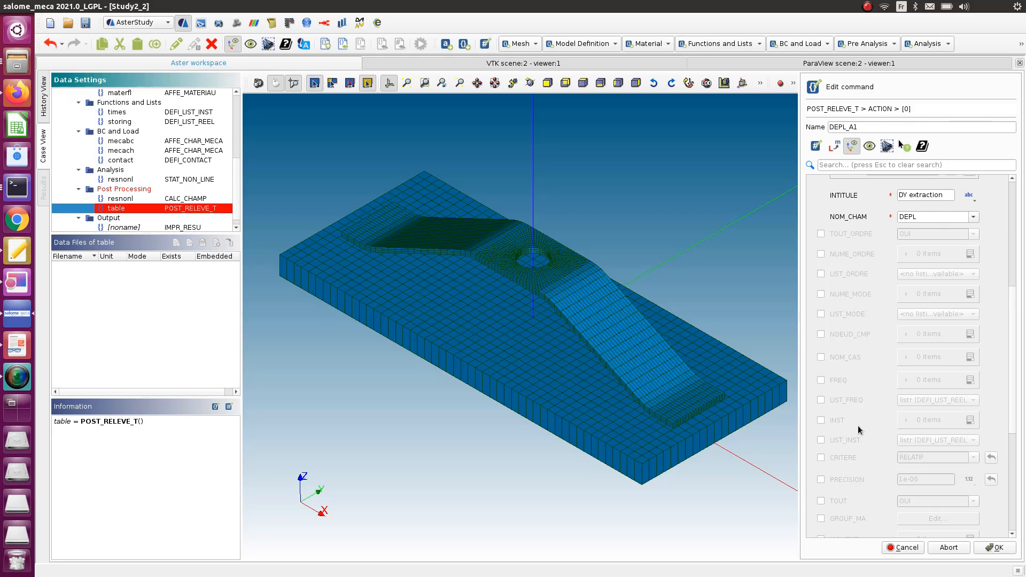
scroll(857, 426, down, 1)
scroll(858, 426, down, 1)
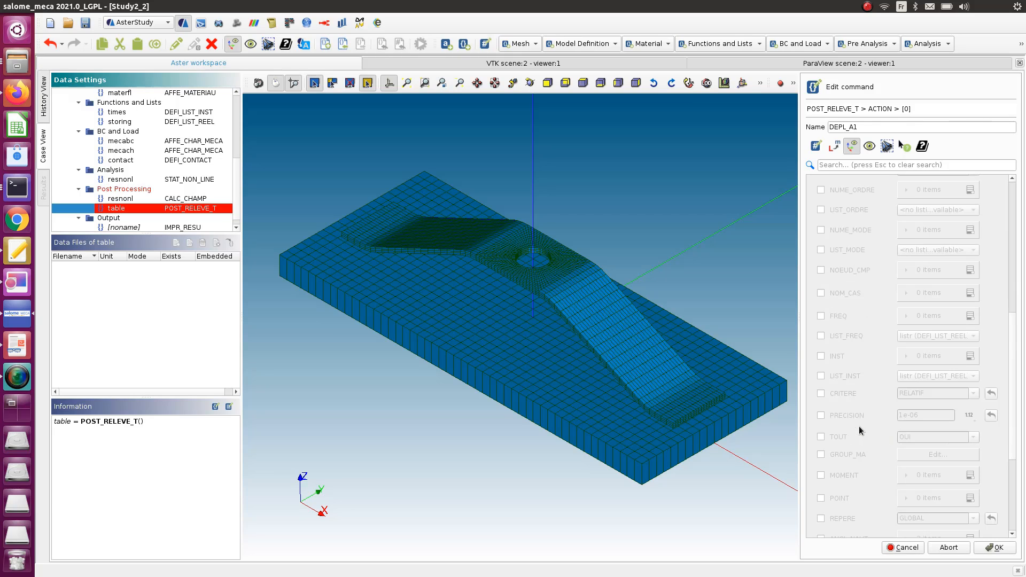
click(822, 357)
click(970, 356)
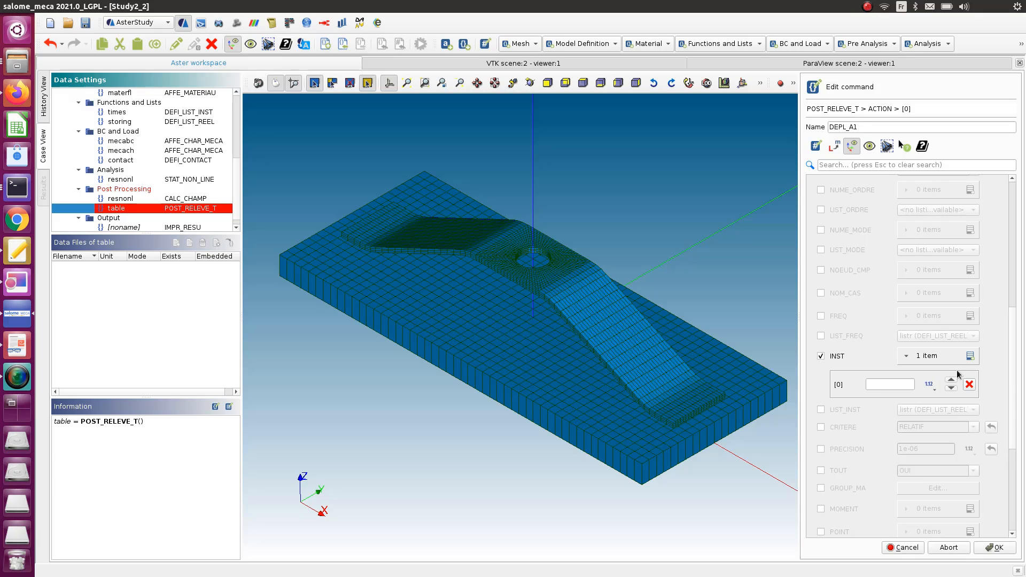
click(886, 383)
text(1)
click(966, 384)
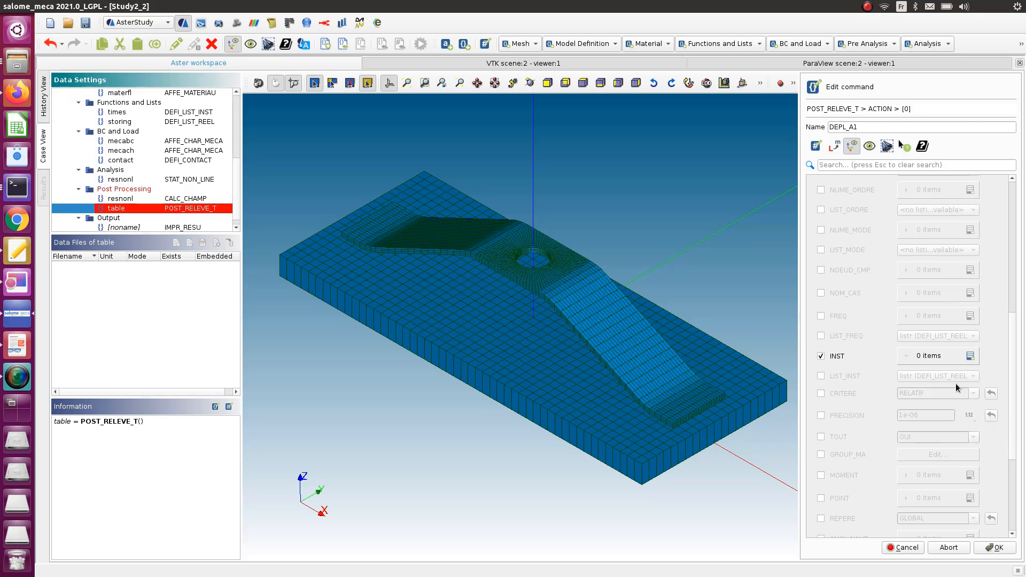
click(822, 355)
scroll(887, 368, down, 3)
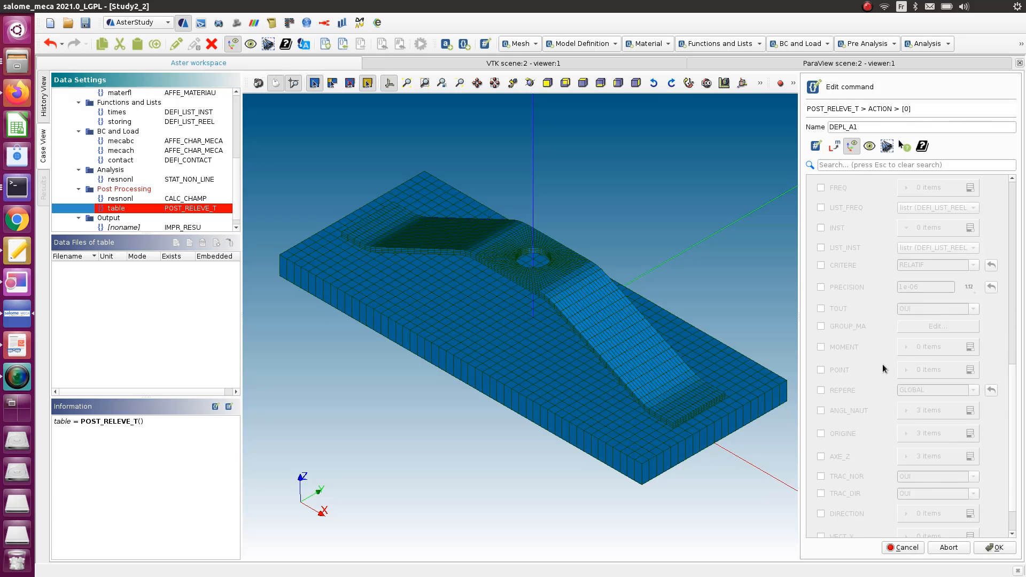
- Accept the extraction action and store the POST_RELEVE_T command under the name DEPL_A1
scroll(883, 364, up, 15)
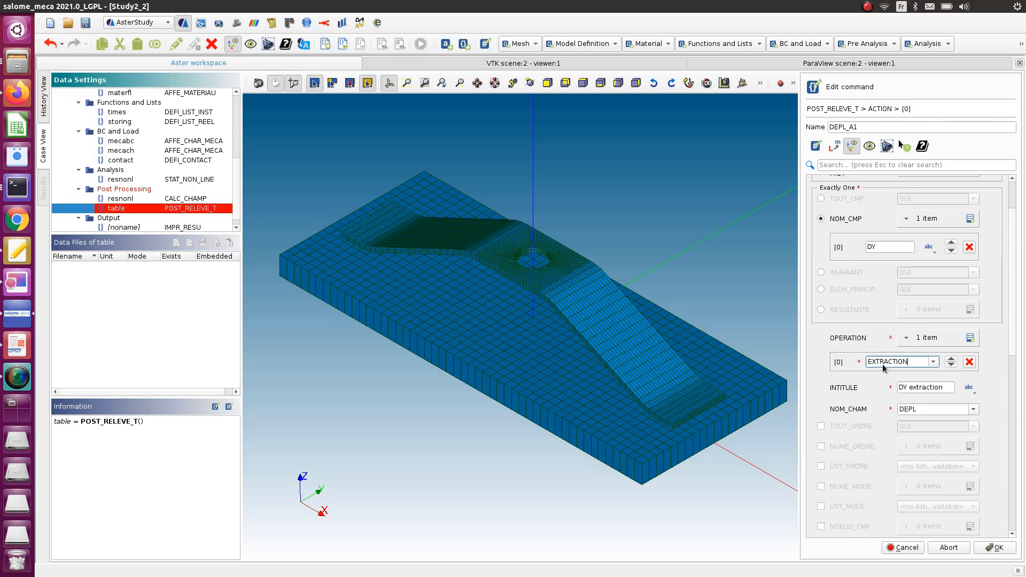
click(1000, 549)
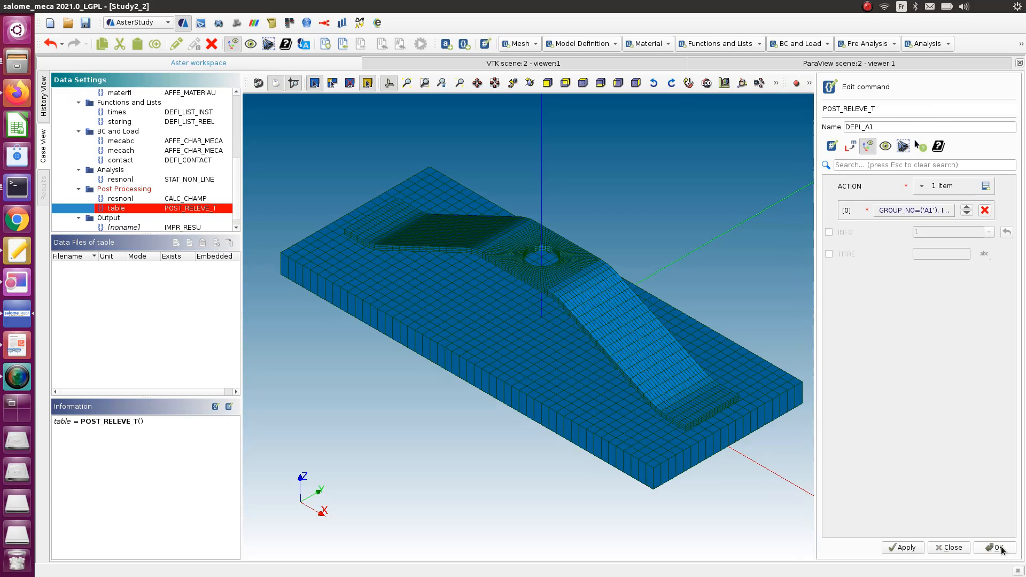
click(998, 548)
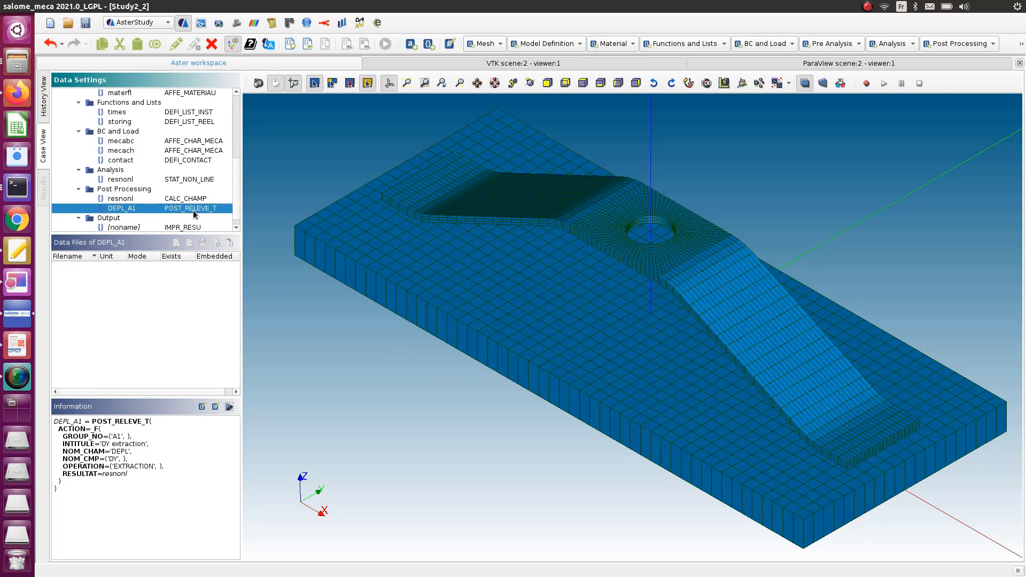
- Add an IMPR_TABLE output command after the existing IMPR_RESU command
click(160, 226)
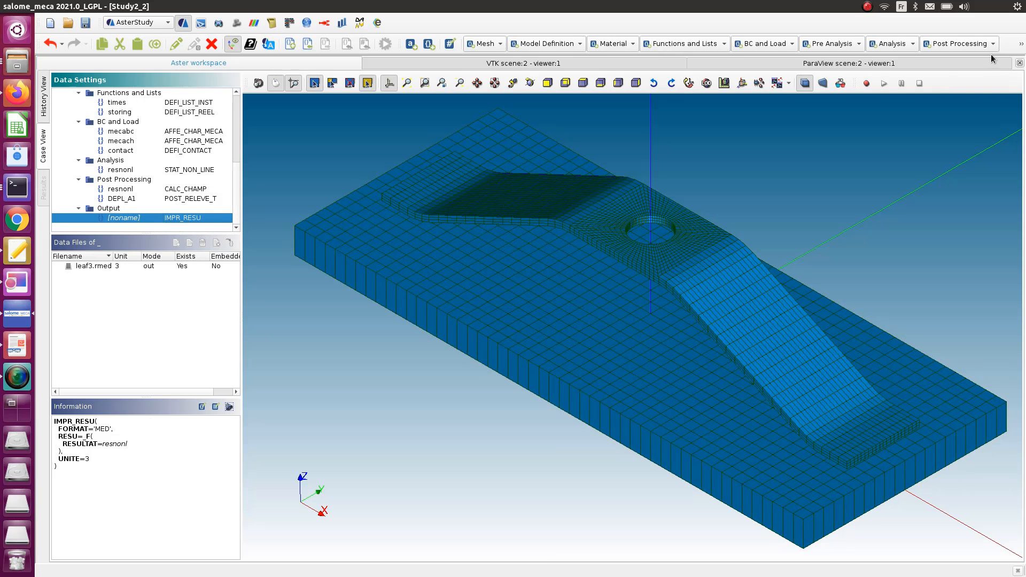
click(966, 41)
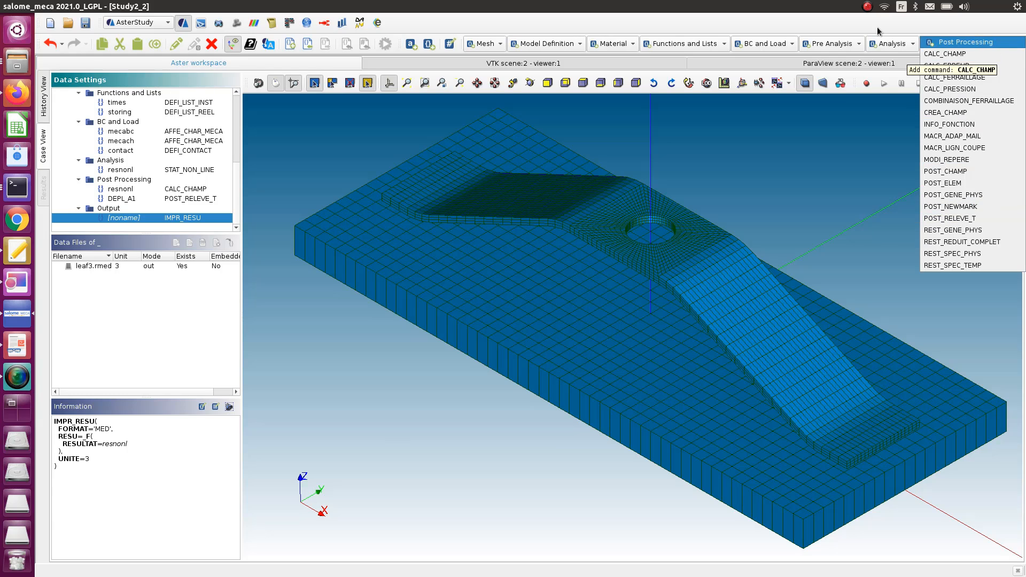
click(977, 35)
click(1020, 47)
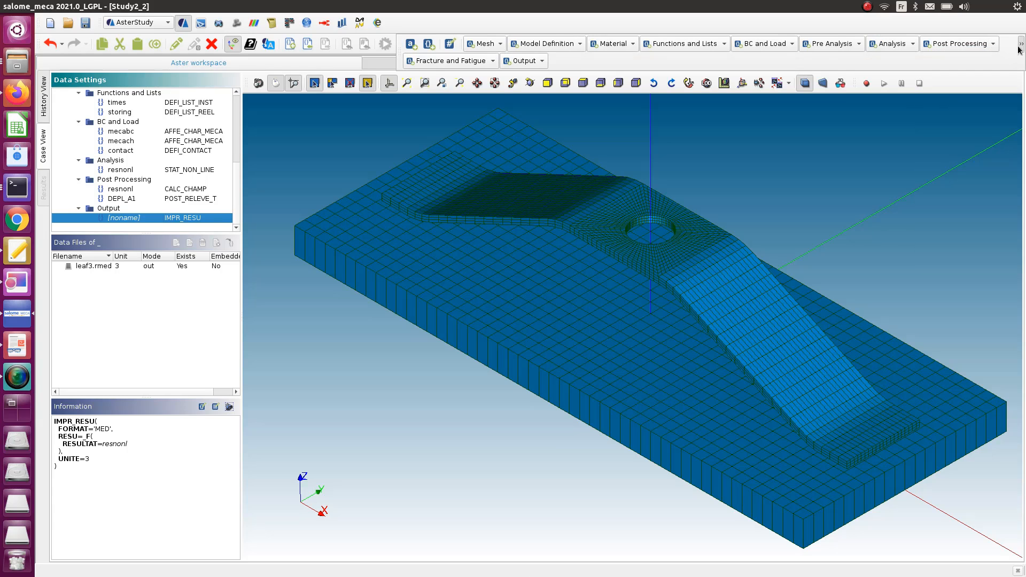
click(522, 60)
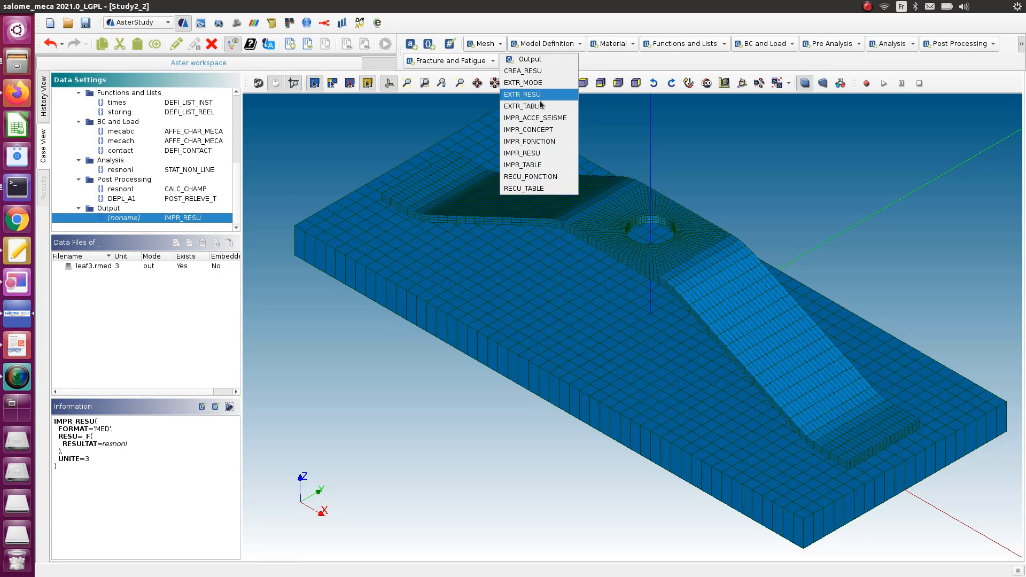
click(545, 163)
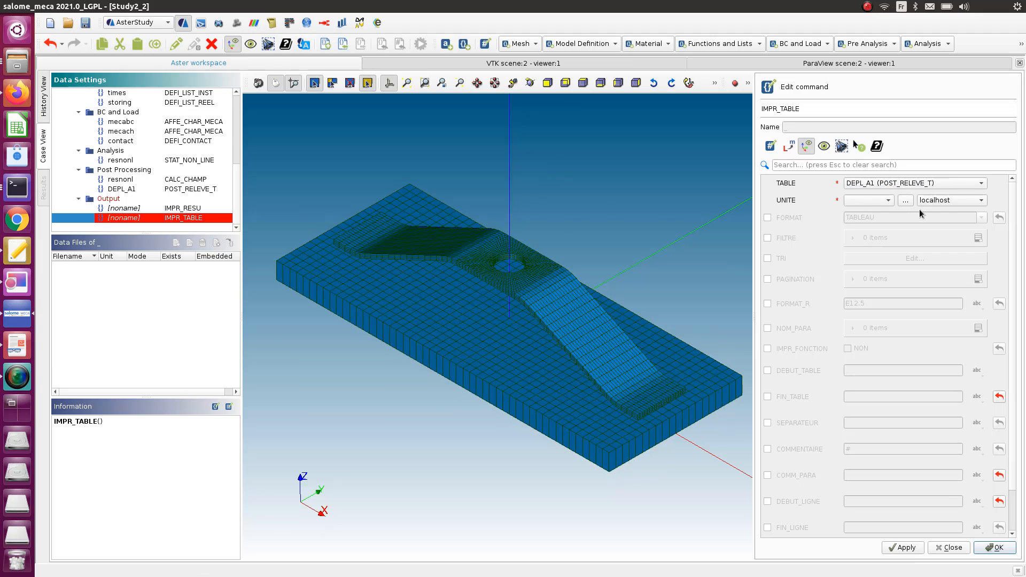
- Set the IMPR_TABLE command's UNITE to a new file dy_table.txt in the Desktop folder and store the command
click(907, 200)
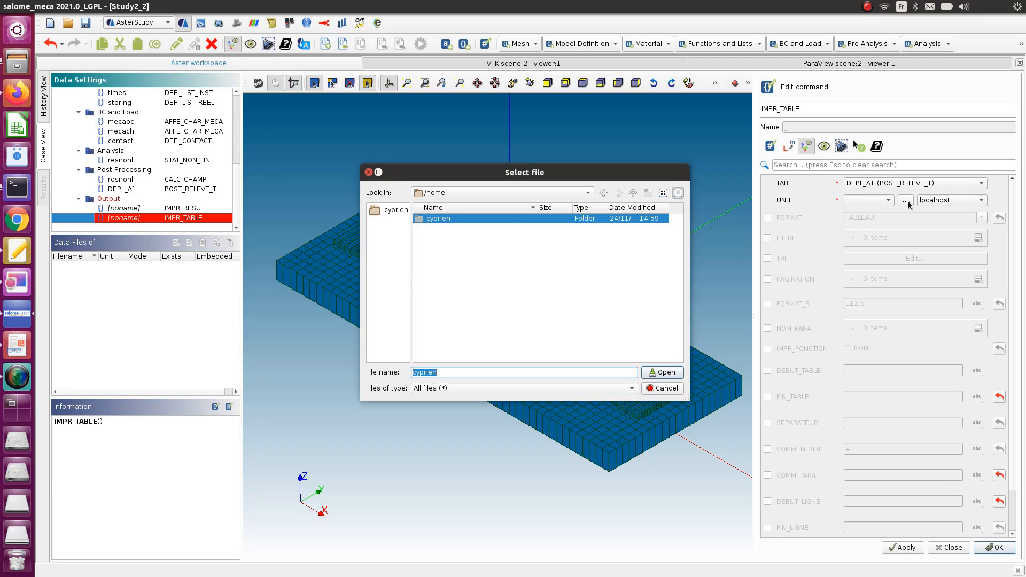
double_click(440, 220)
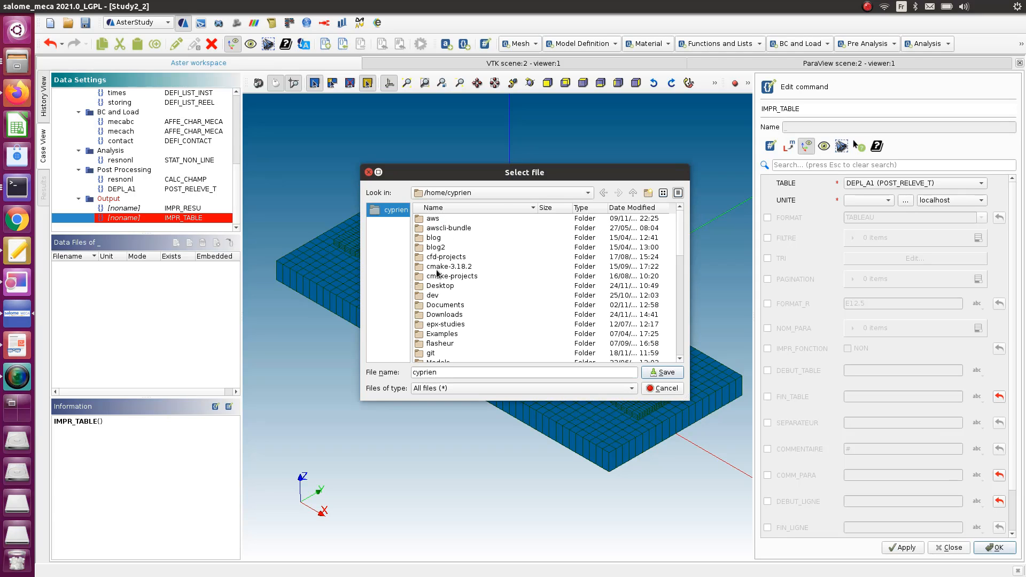
double_click(439, 287)
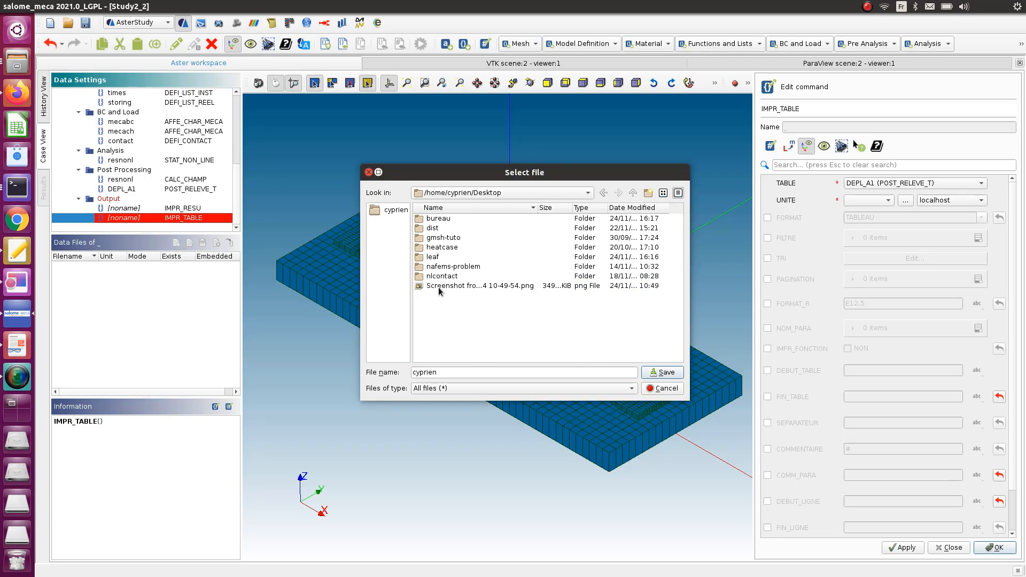
double_click(452, 371)
text(dy_table.)
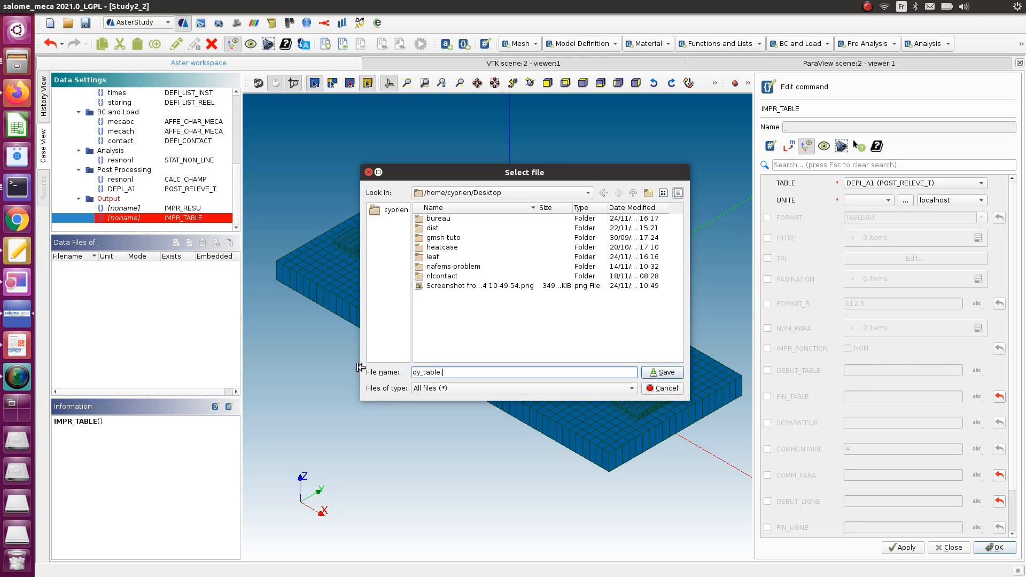
text(txt)
click(664, 373)
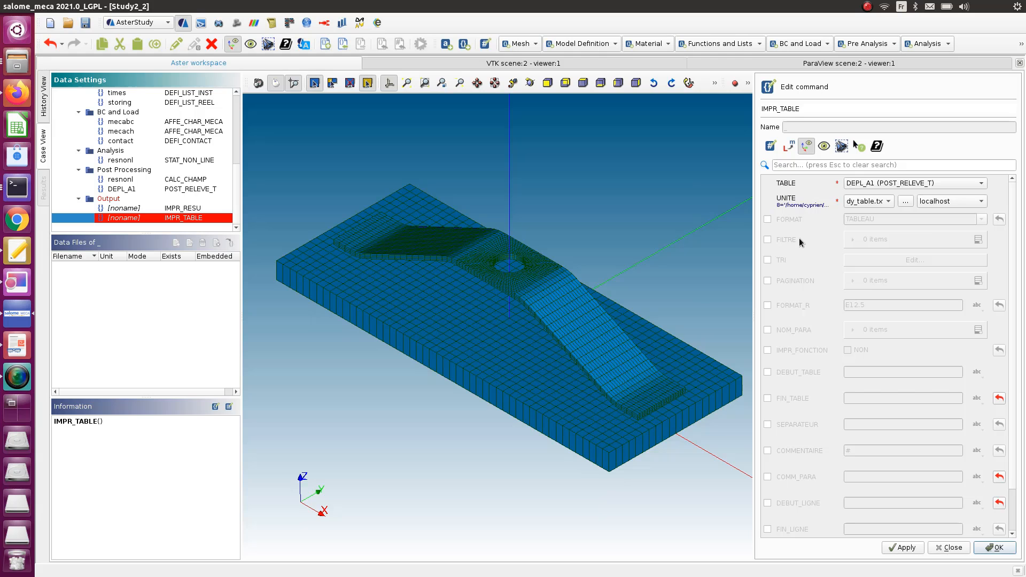
click(1002, 550)
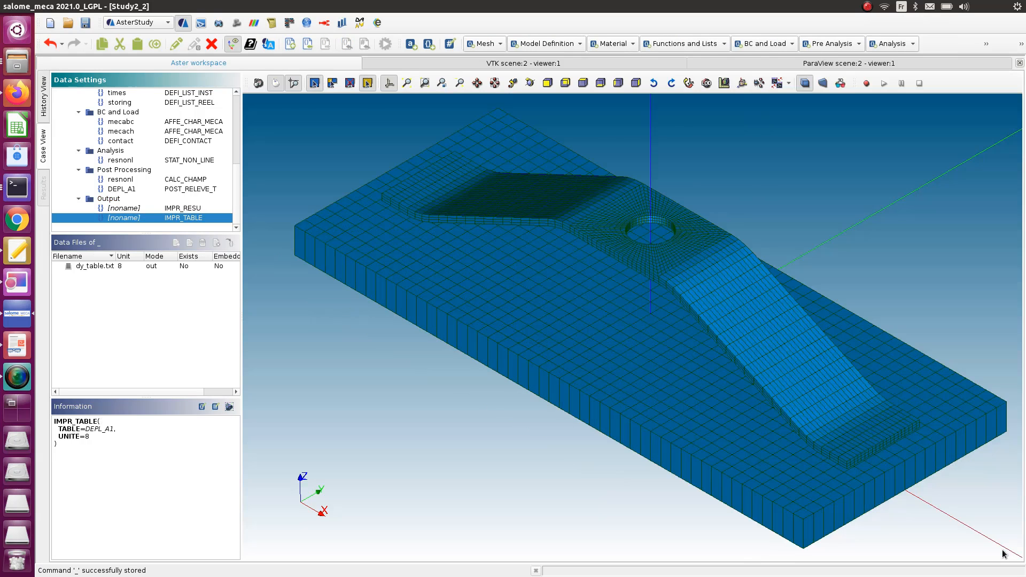
- Save the study and run the current case as RunCase_17
click(84, 22)
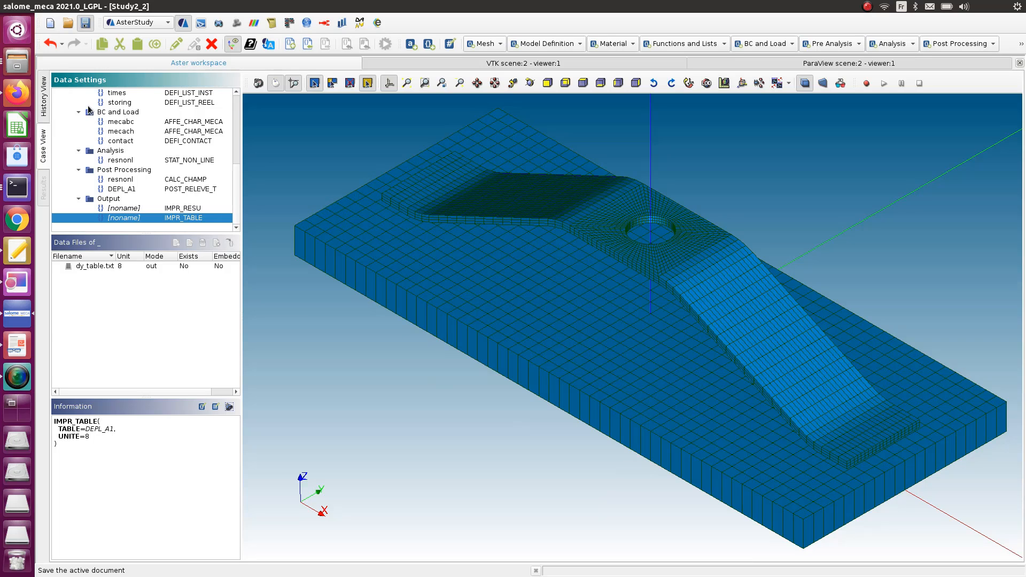
click(43, 98)
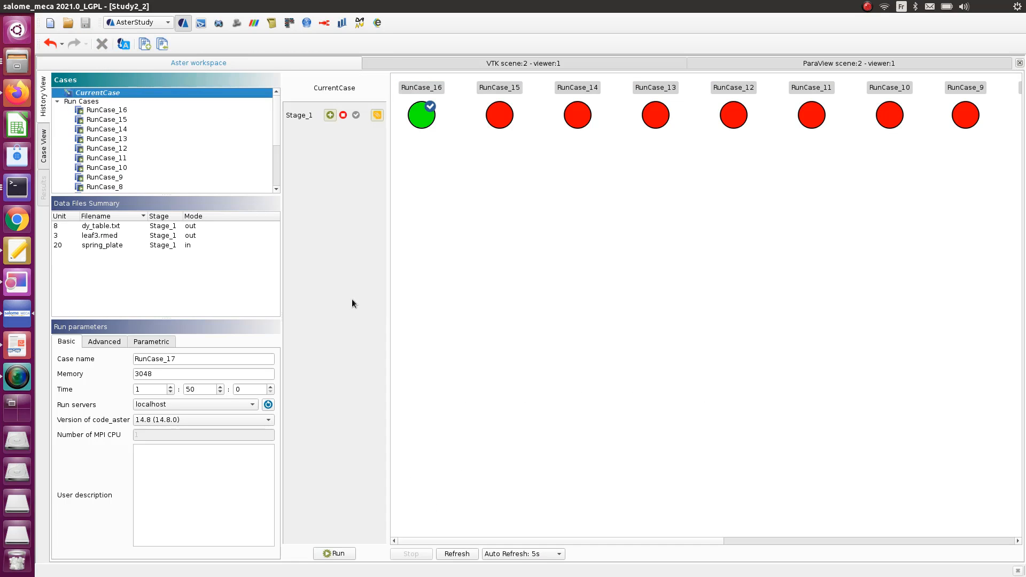
click(347, 555)
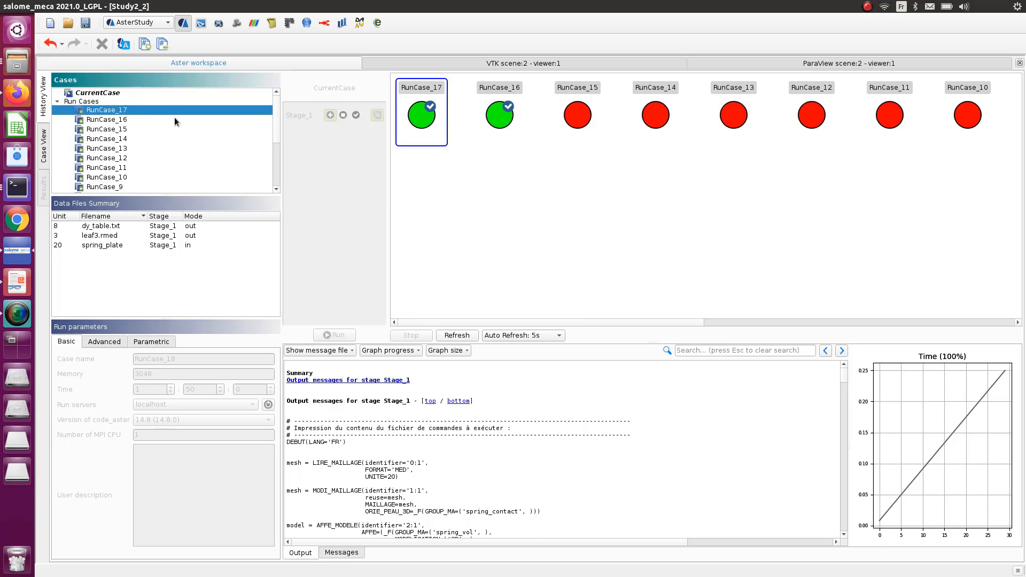
- Open dy_table.txt from the Desktop folder in the file manager and examine the table's DY and coordinate columns
click(16, 66)
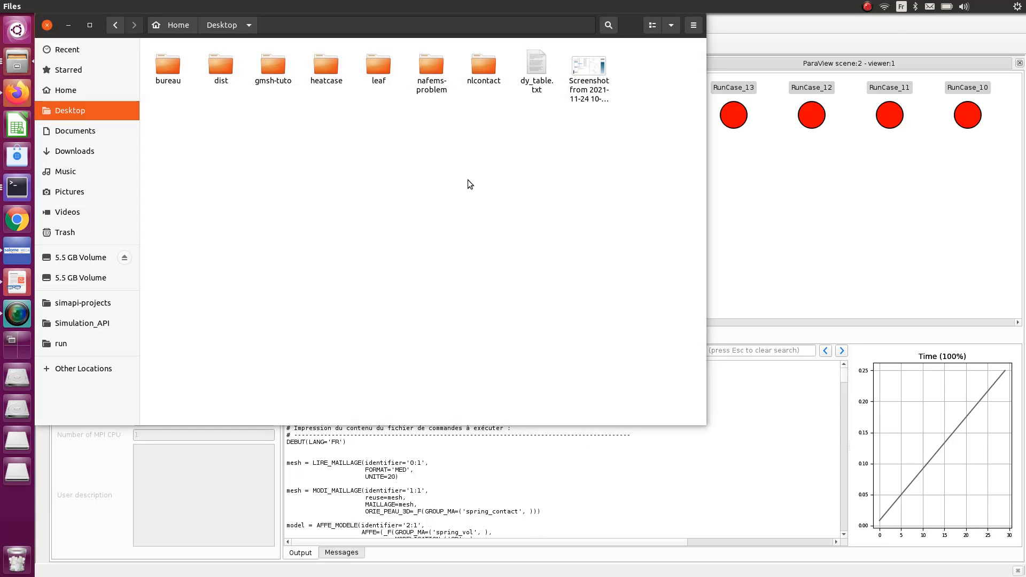
double_click(537, 67)
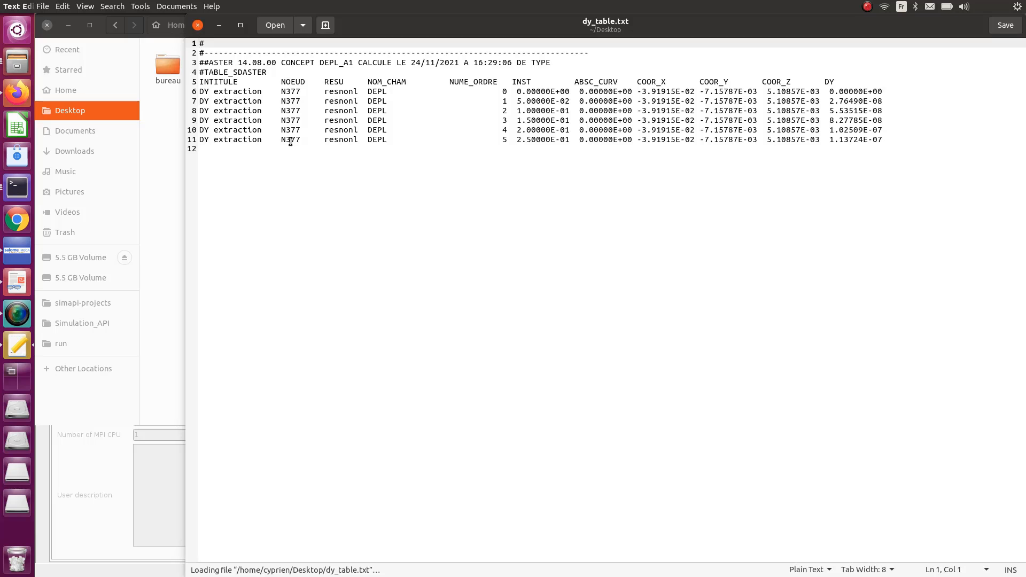
drag(883, 139, 172, 86)
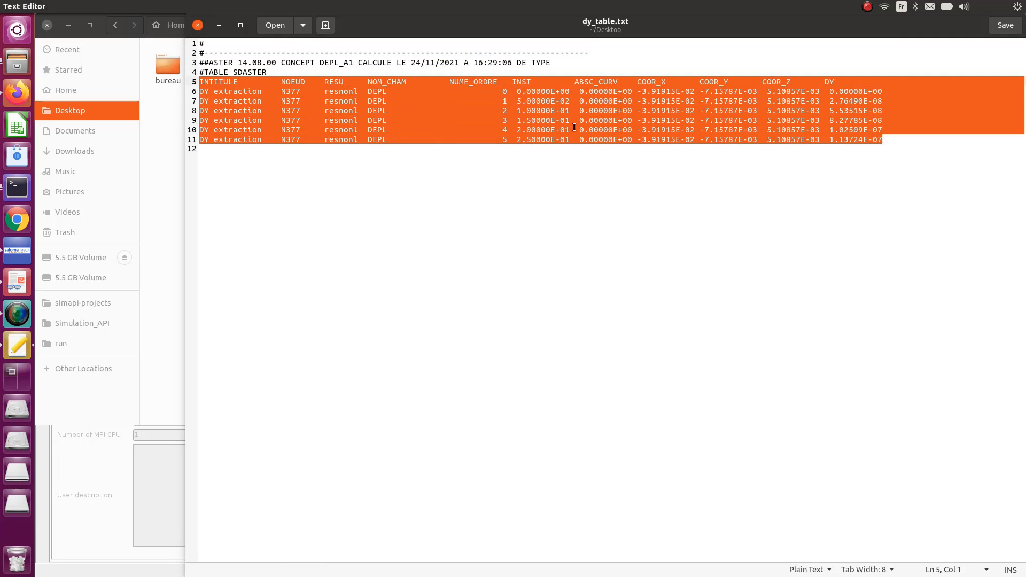
click(805, 128)
drag(824, 82, 875, 156)
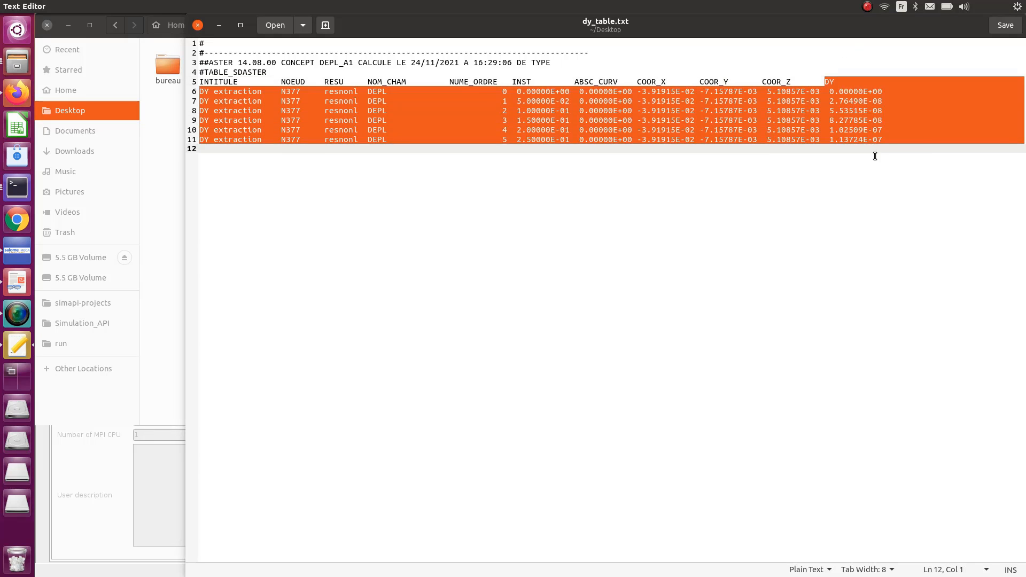
click(783, 181)
drag(632, 82, 813, 135)
click(698, 182)
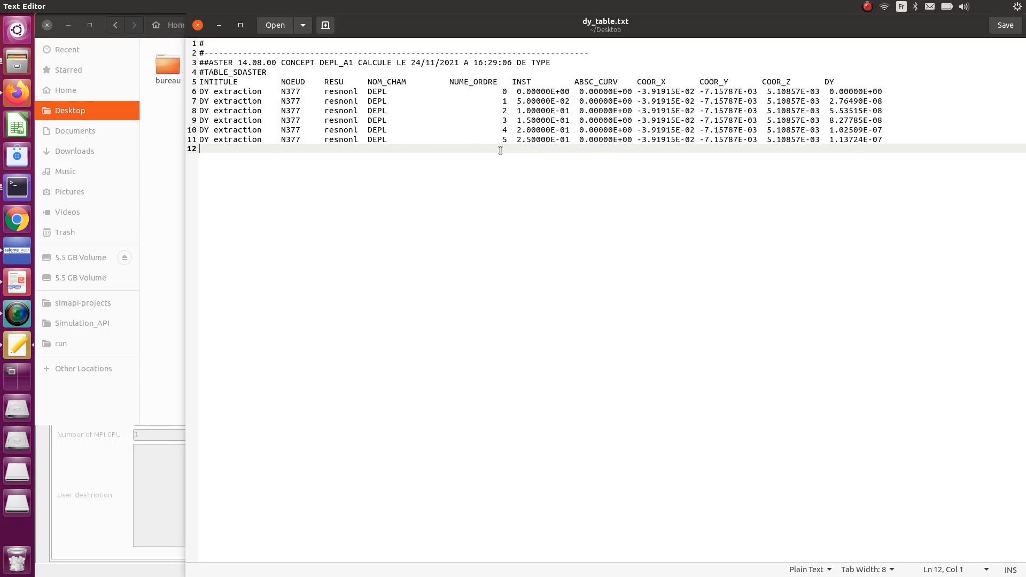
- Close the text file, return to AsterStudy and display the output messages of RunCase_17
click(197, 25)
click(782, 199)
click(420, 124)
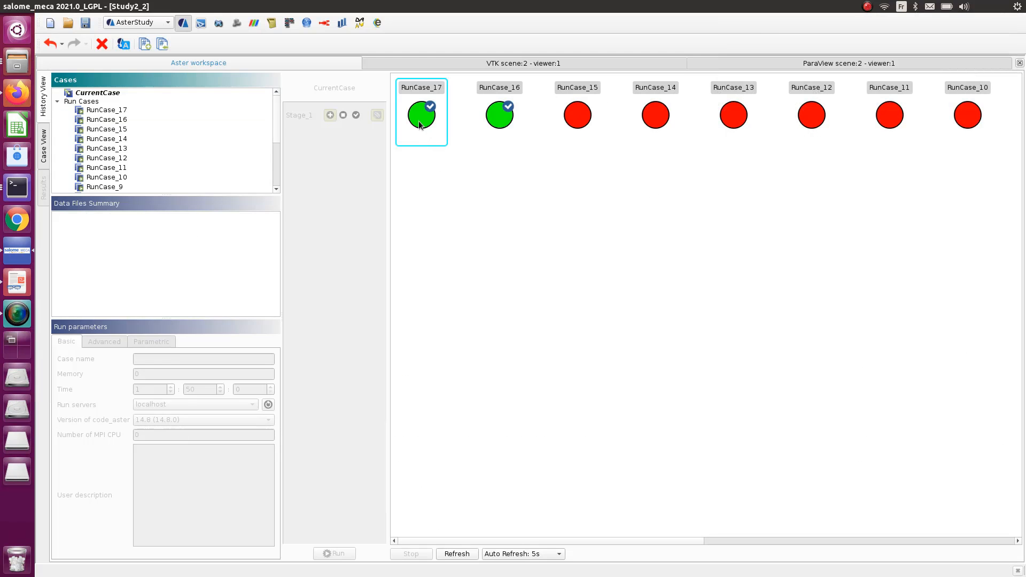
click(420, 124)
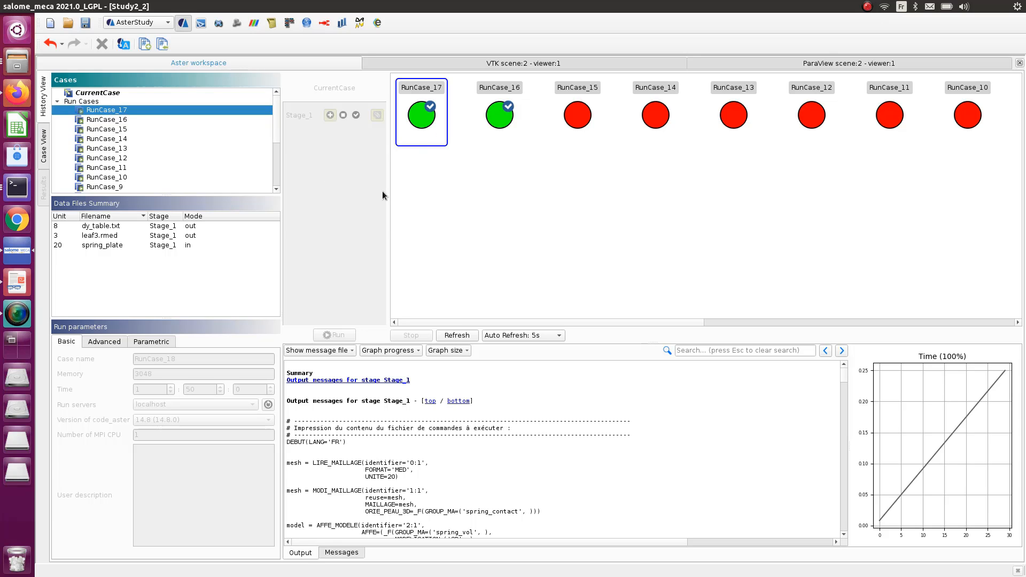
- Open the SUIVI_DDL item of the resnonl STAT_NON_LINE command and inspect its group, field and NOM_CMP component
click(43, 144)
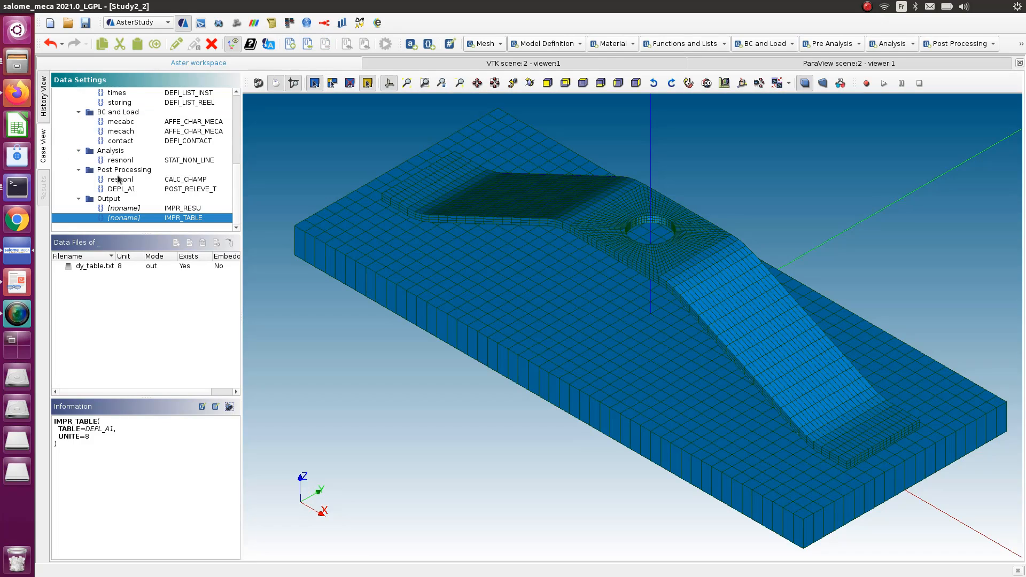
double_click(174, 163)
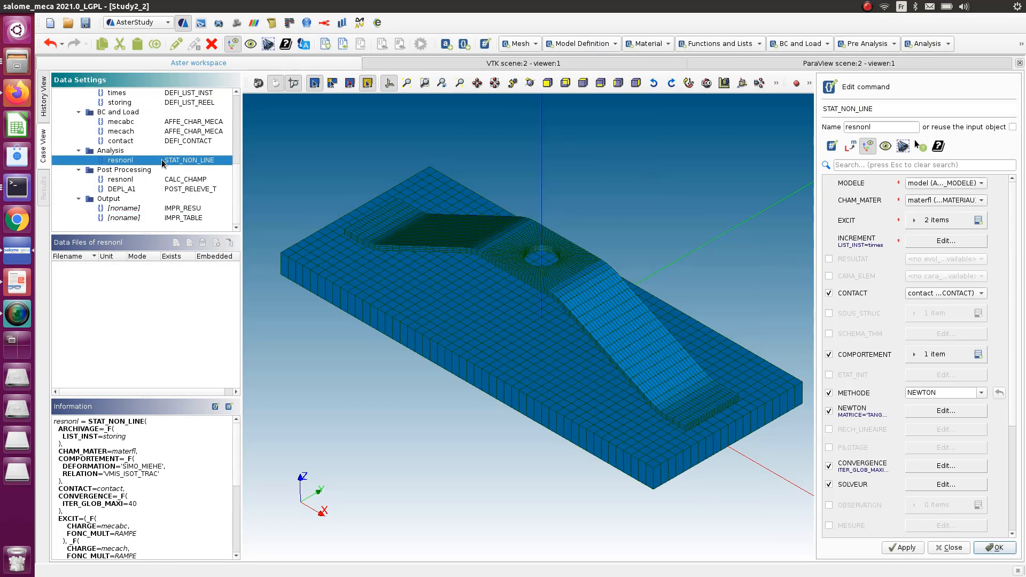
scroll(860, 393, down, 5)
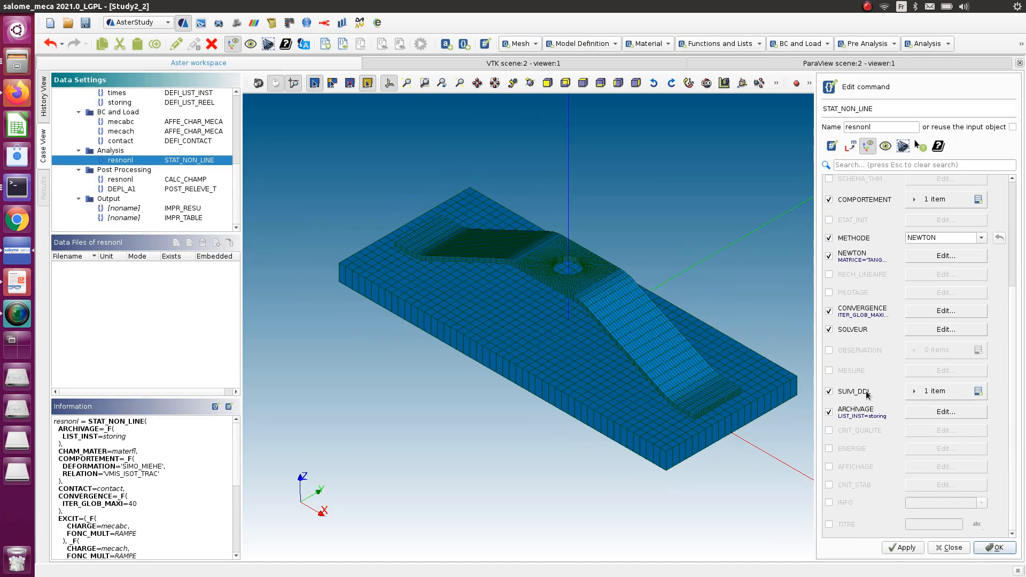
click(861, 392)
click(830, 392)
click(912, 392)
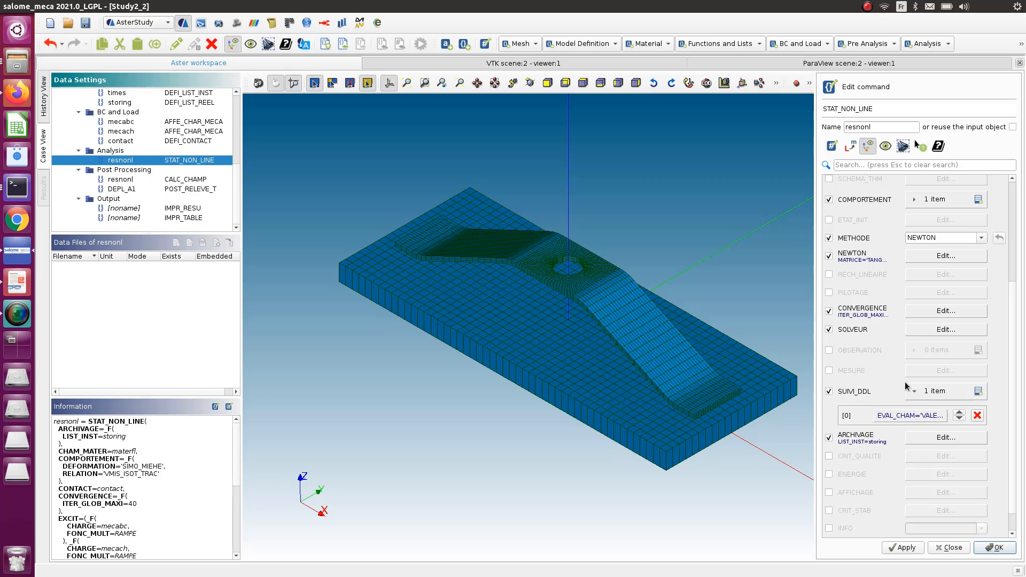
click(920, 416)
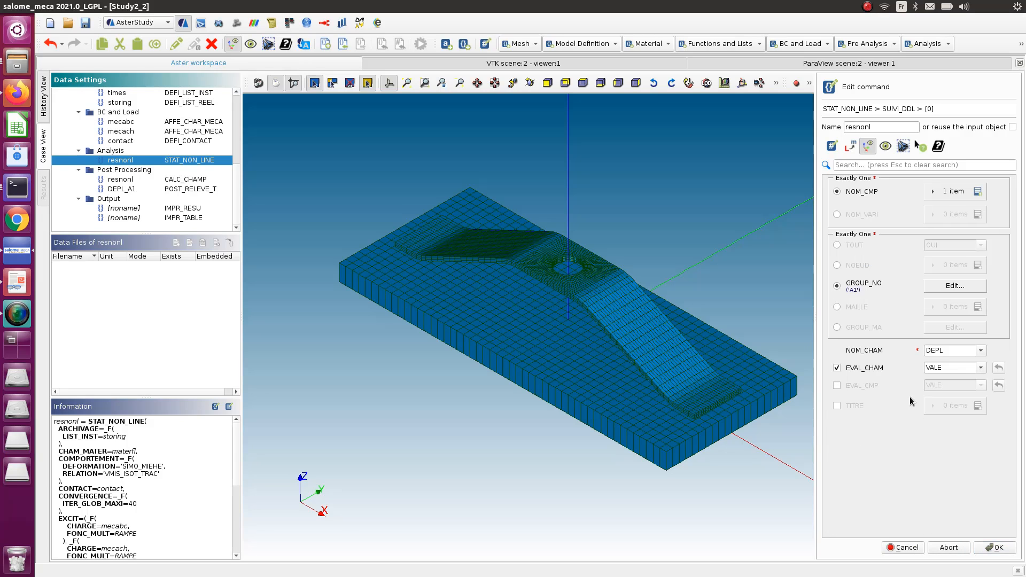
click(933, 192)
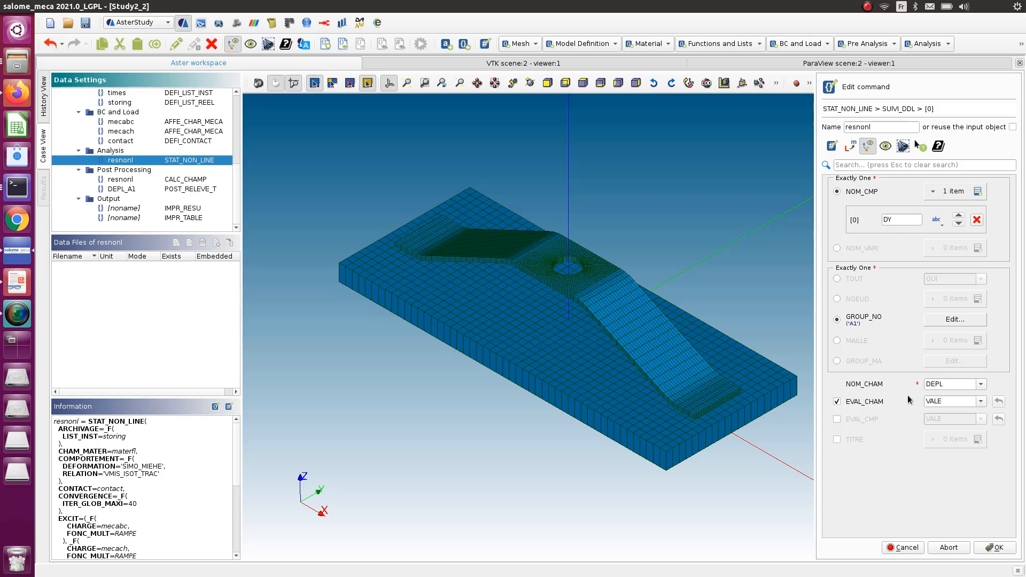
- Choose VALE as EVAL_CHAM for the SUIVI_DDL item and store the STAT_NON_LINE command
click(981, 402)
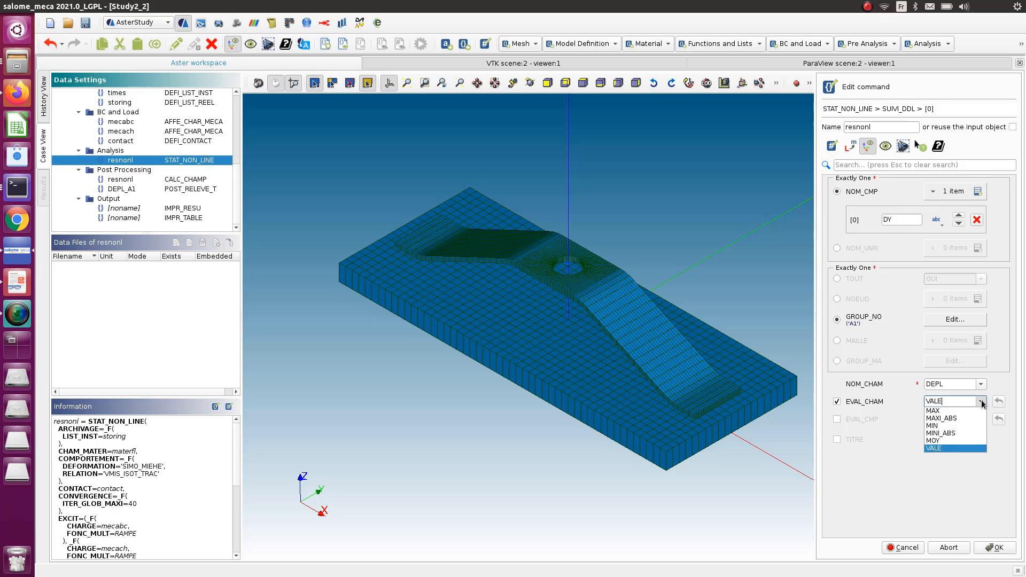
click(959, 449)
click(995, 548)
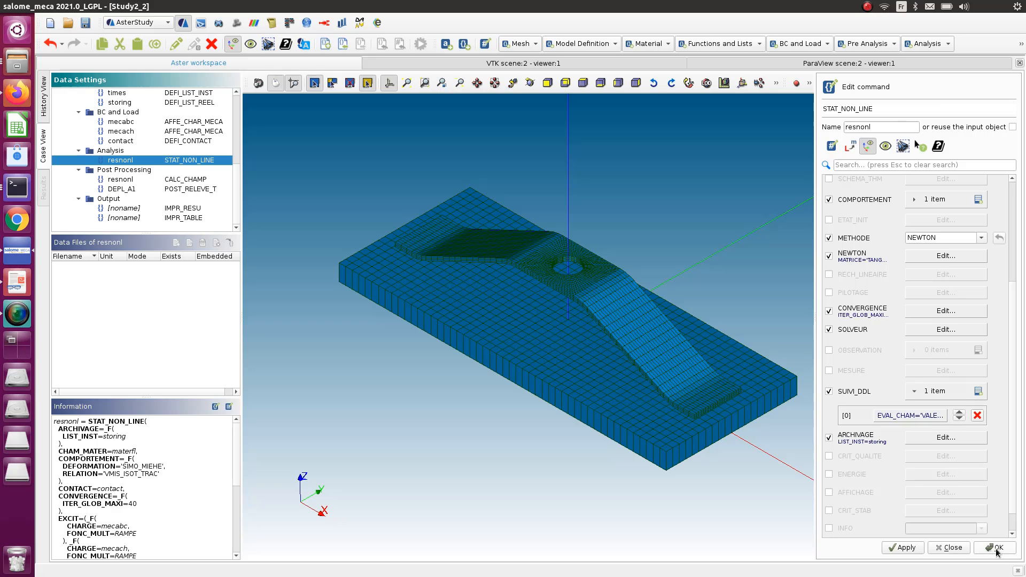
click(996, 548)
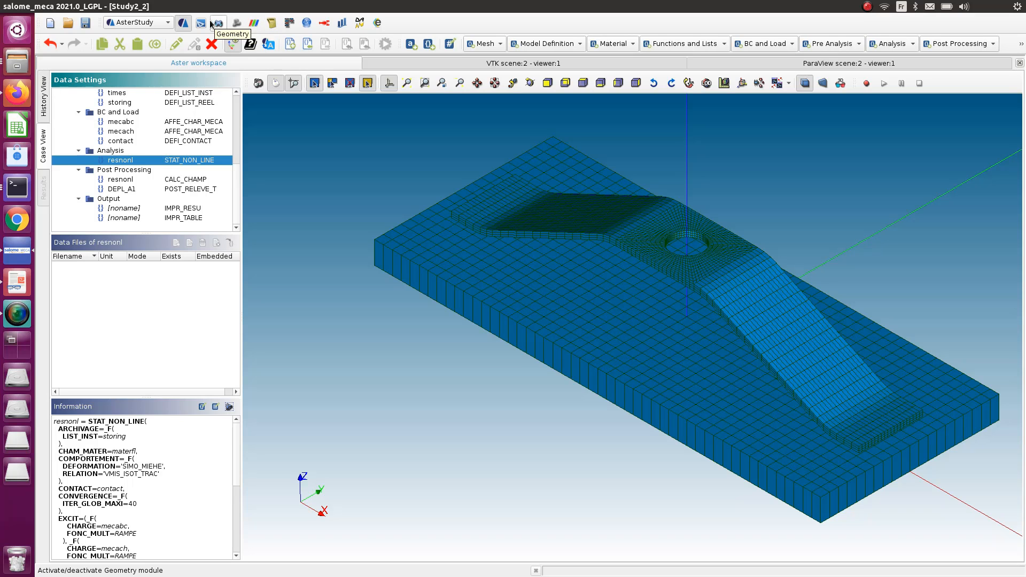
- Examine the SUIVI DDL column of the Newton iteration tables in RunCase_17's output messages
click(42, 107)
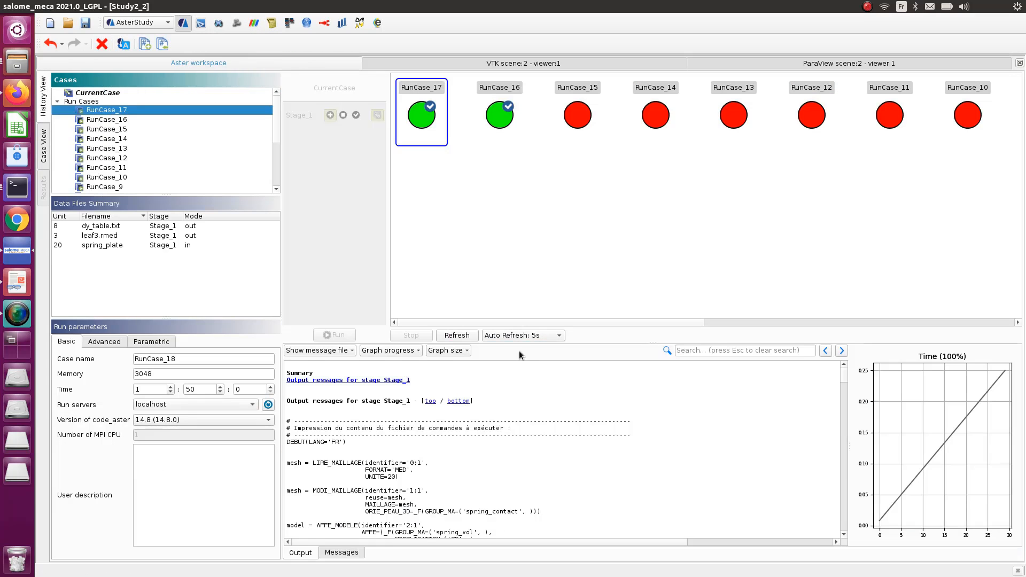
scroll(538, 399, down, 15)
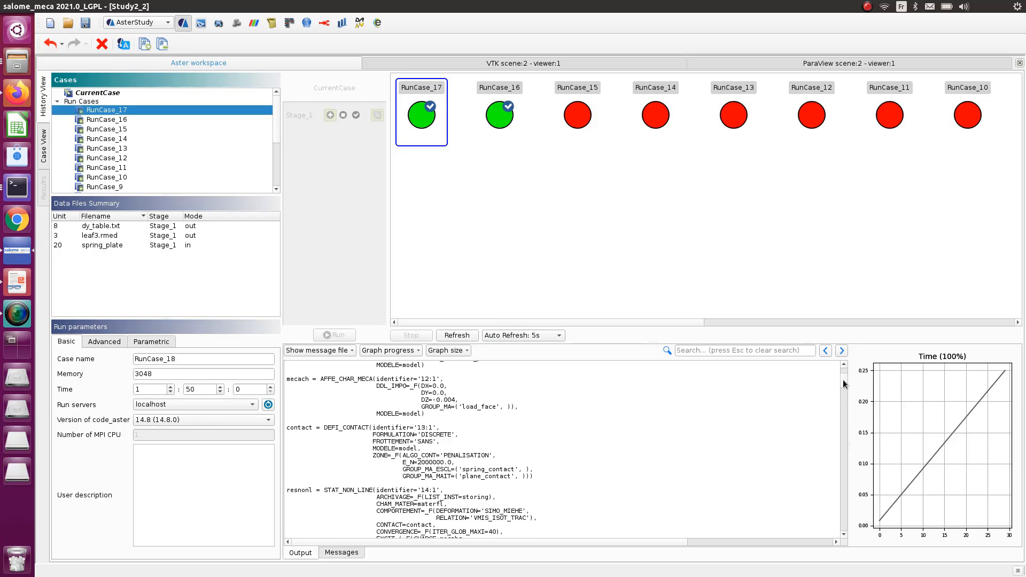
drag(843, 383, 851, 425)
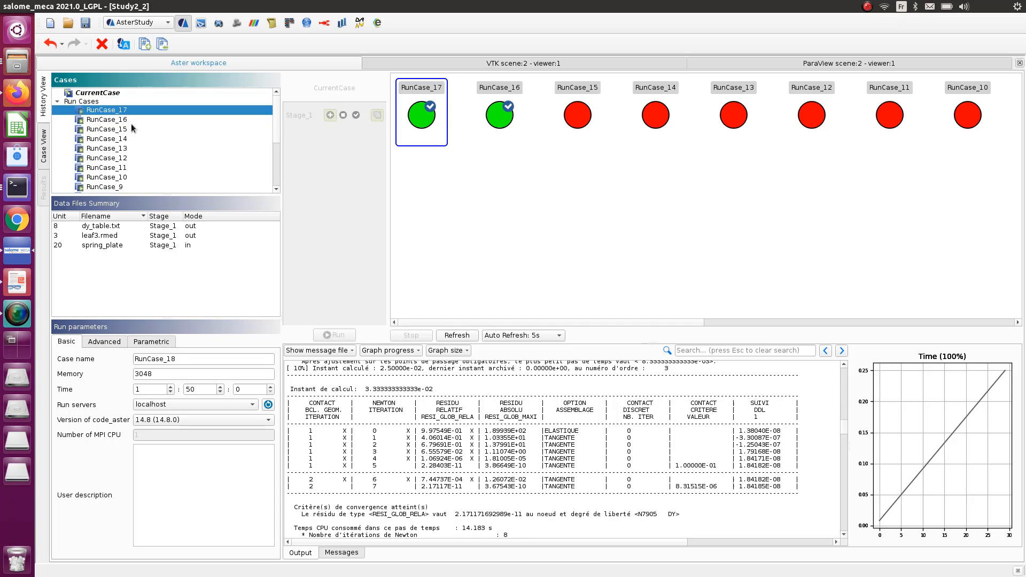
- Reopen the resnonl STAT_NON_LINE command, enable OBSERVATION and add one item to it, opened for editing
click(48, 144)
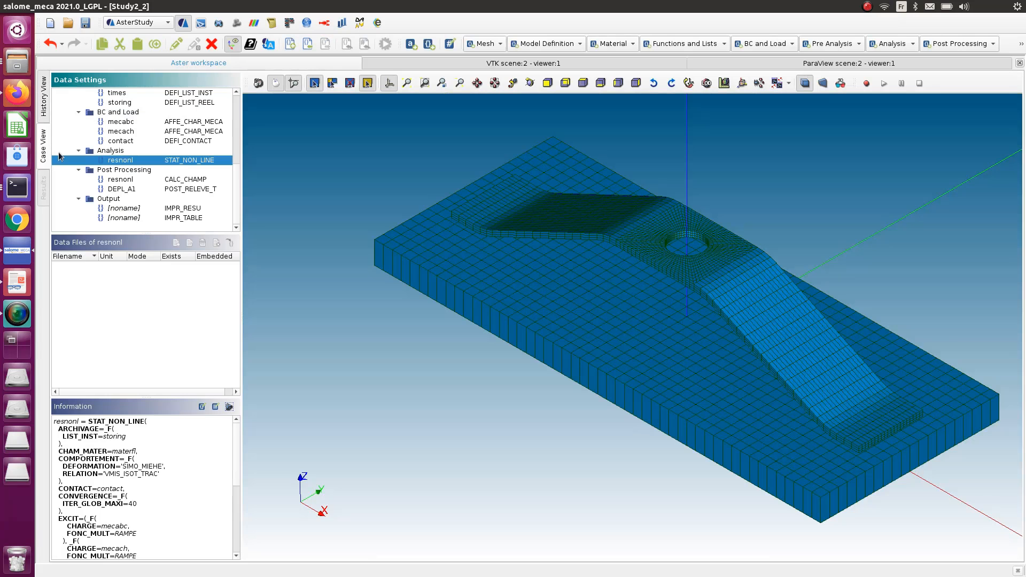
double_click(127, 159)
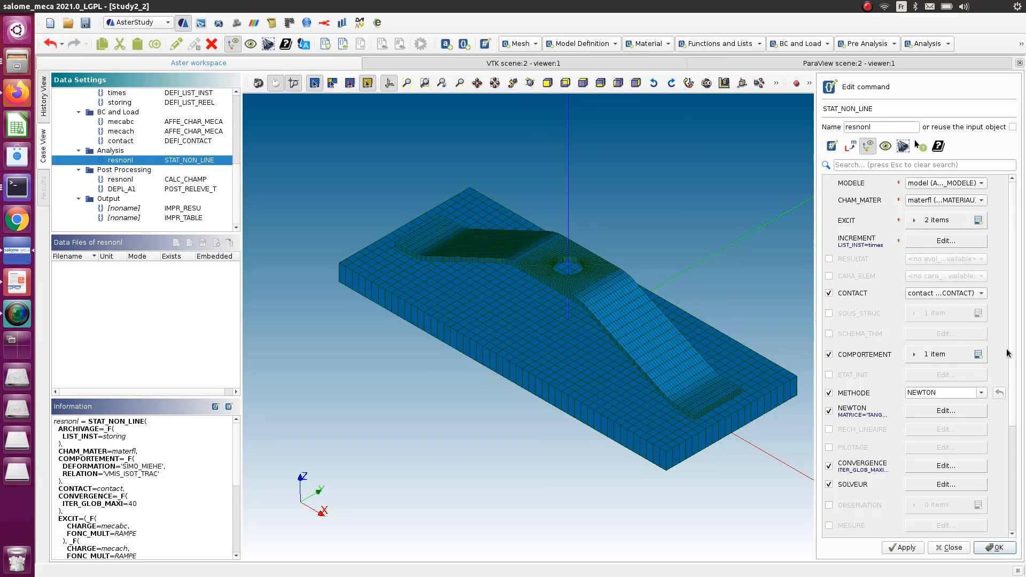
scroll(1009, 353, down, 5)
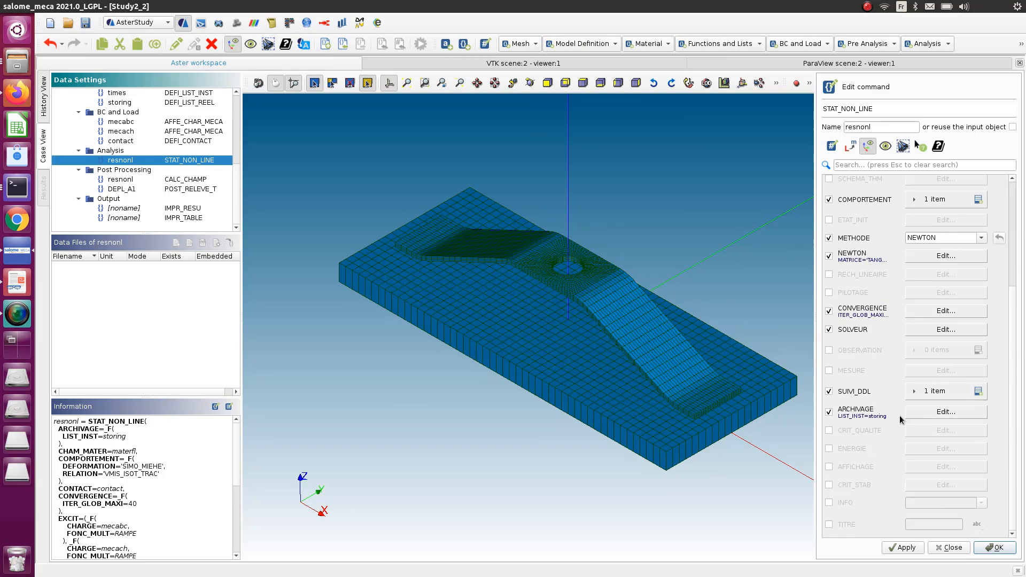
click(829, 351)
click(978, 350)
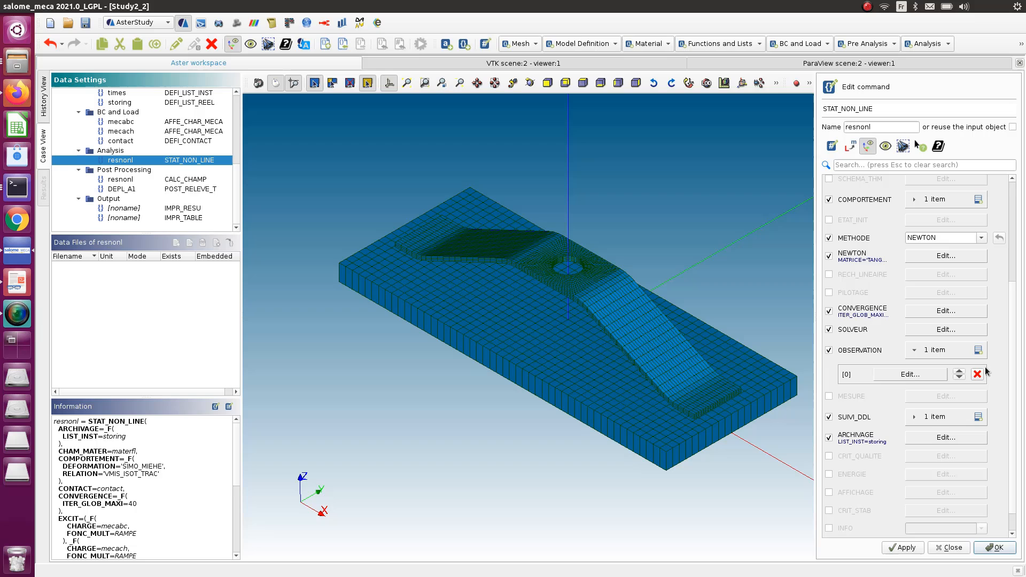
click(932, 375)
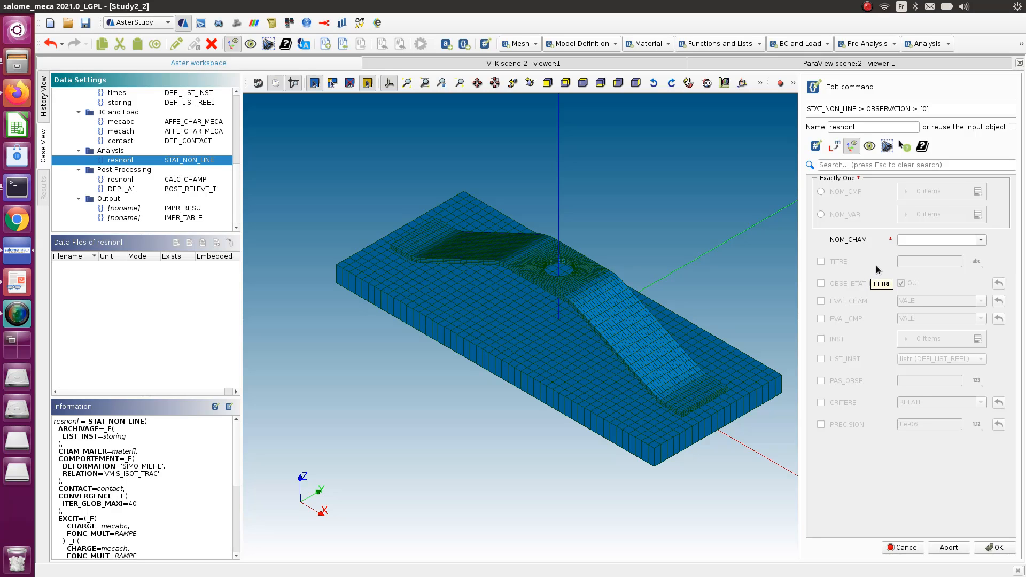
- Set the observation's NOM_CHAM to DEPL and assign node group A1 as its GROUP_NO
click(982, 240)
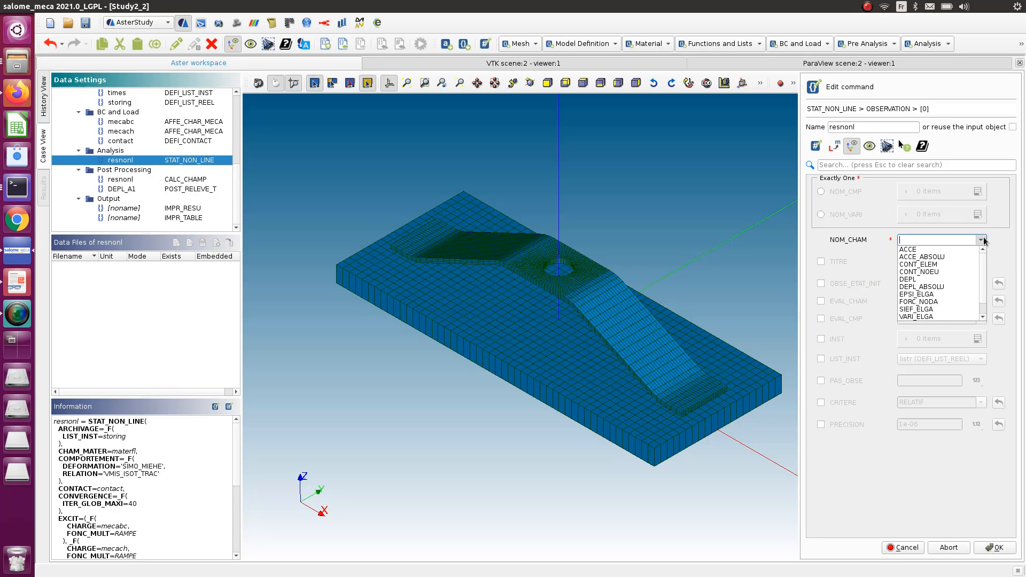
click(929, 279)
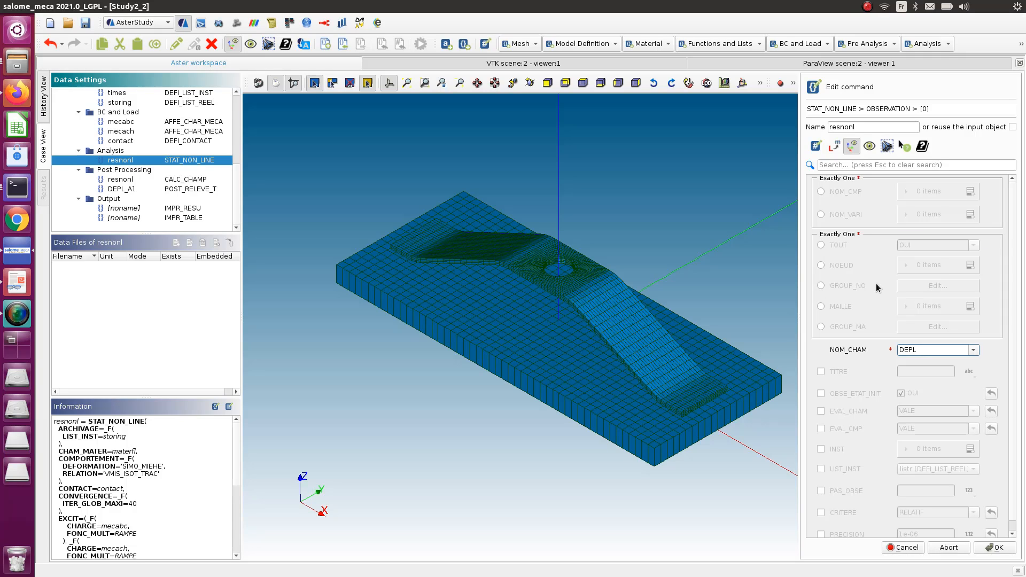
click(821, 285)
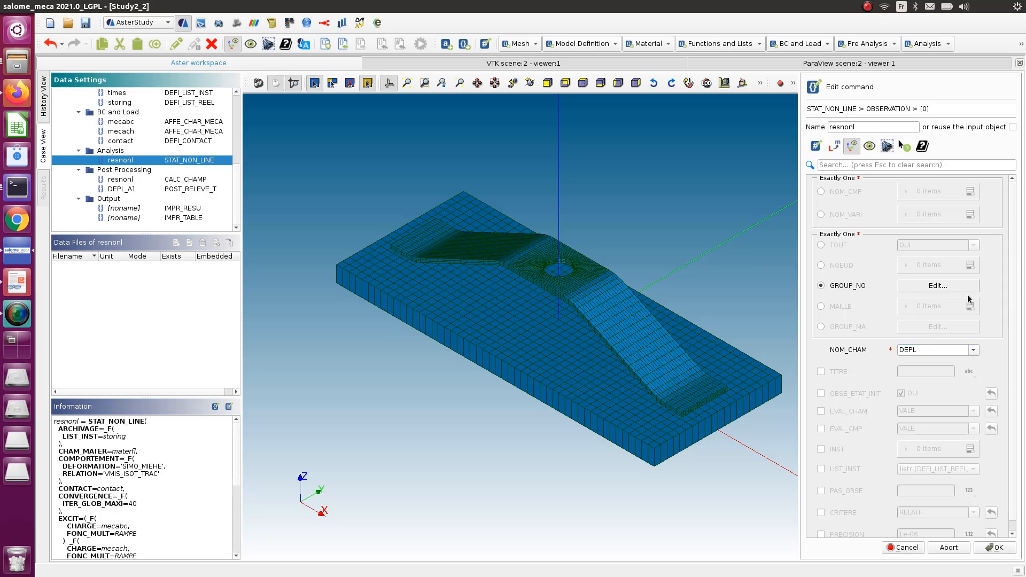
click(937, 285)
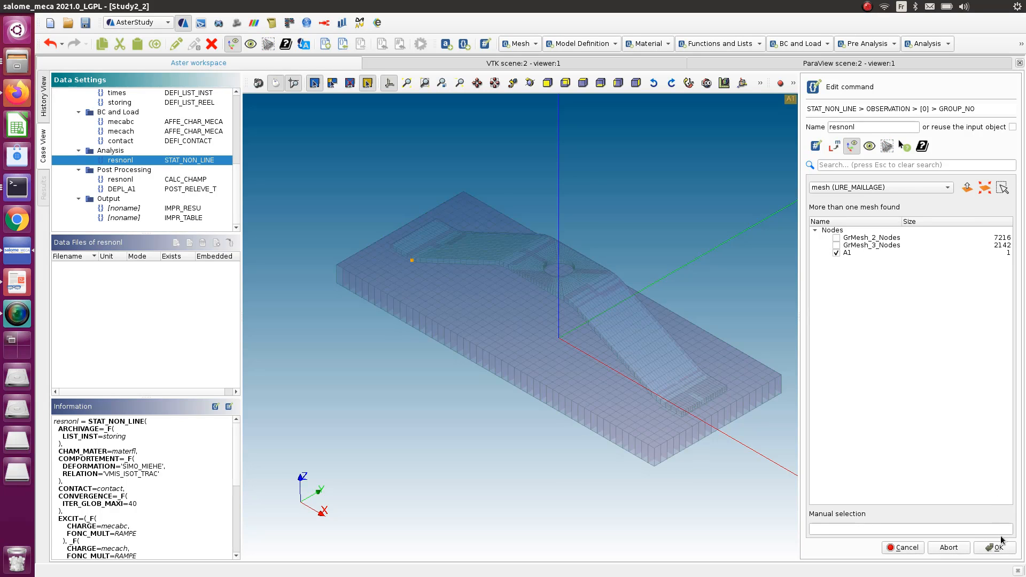
click(995, 548)
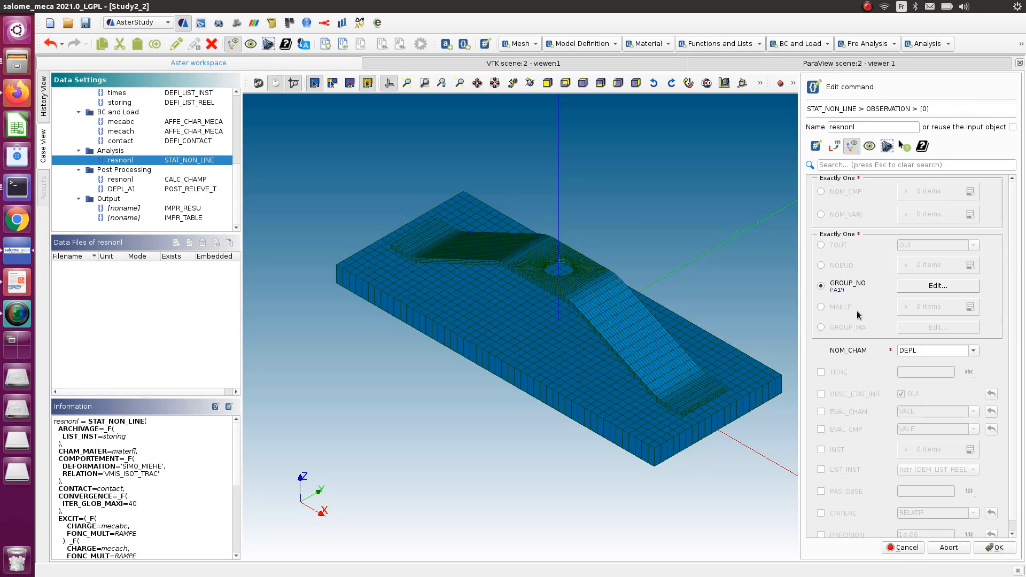
- Enable NOM_CMP for the observation and add the component DY
click(820, 191)
click(970, 191)
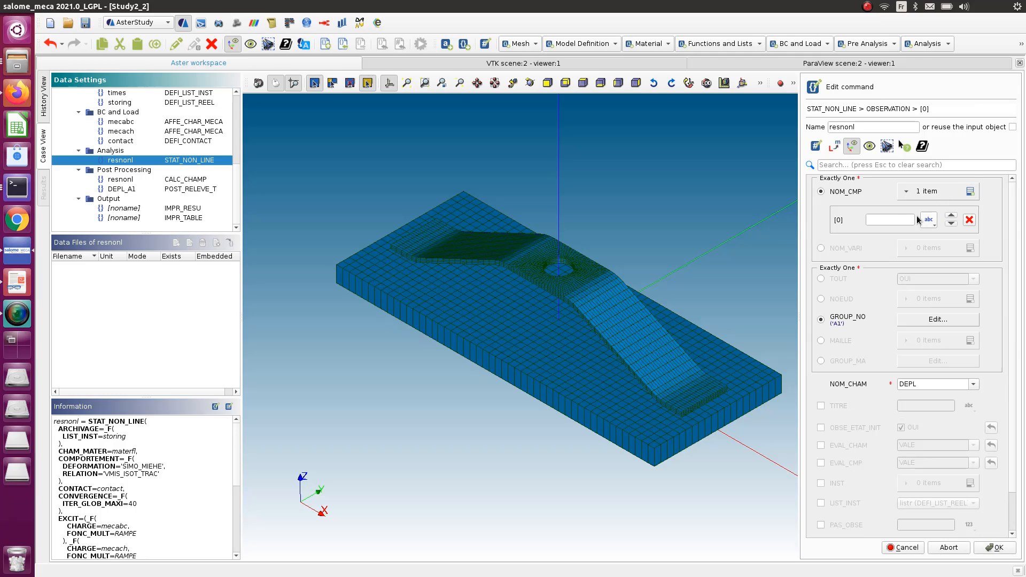
click(893, 221)
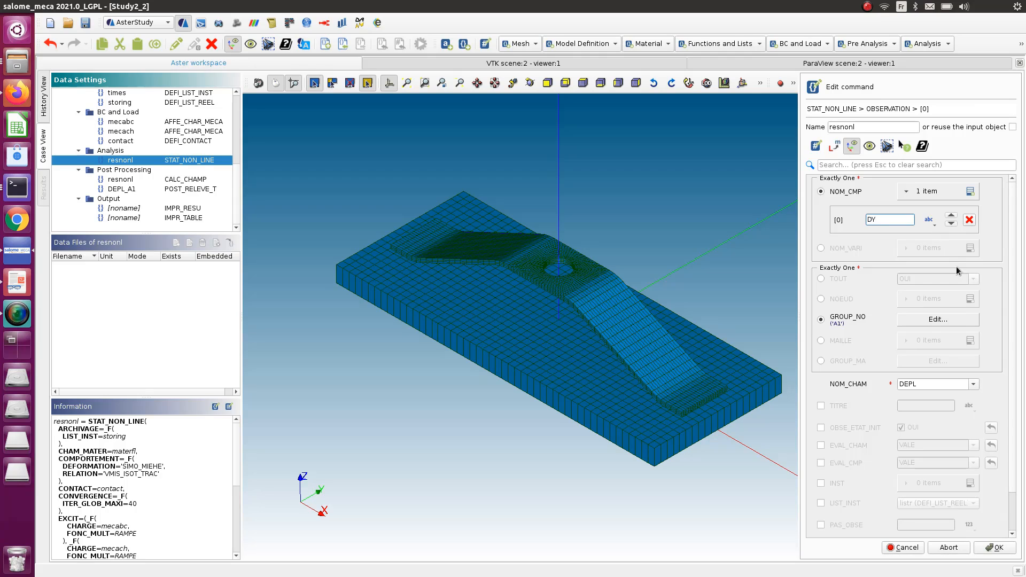
- Enable EVAL_CHAM with VALE for the observation and store the STAT_NON_LINE command
scroll(967, 275, down, 2)
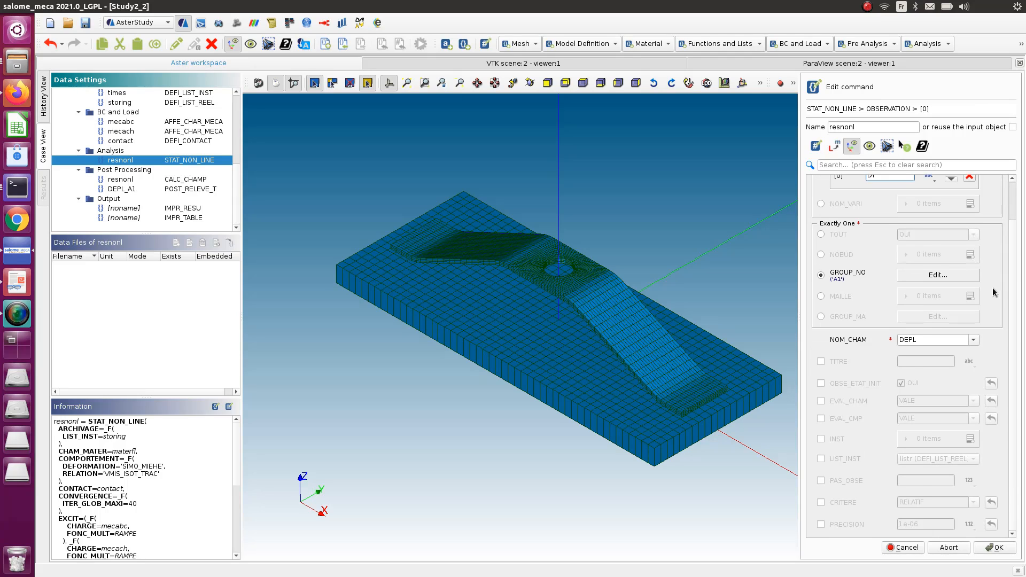
click(820, 400)
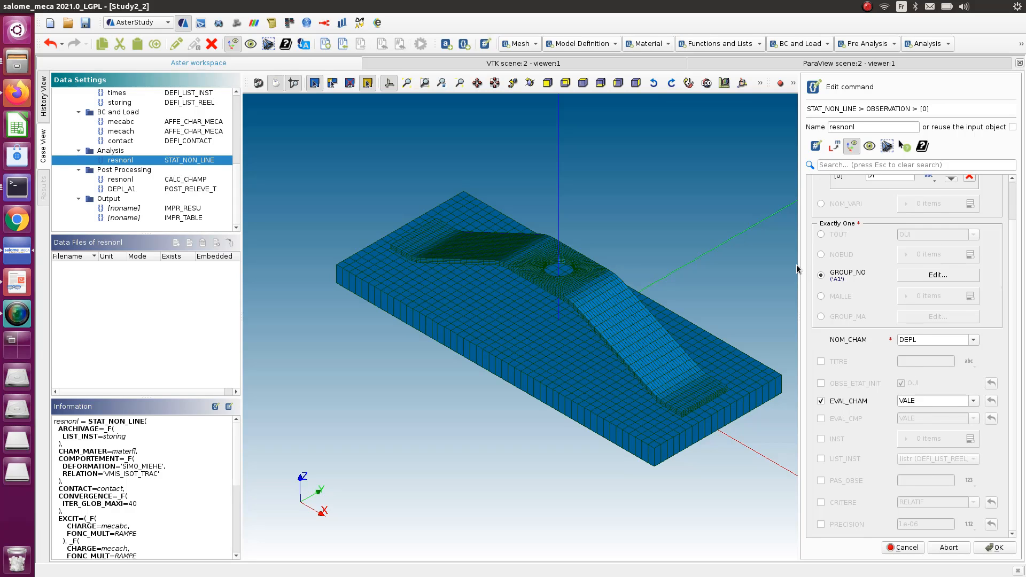
click(995, 548)
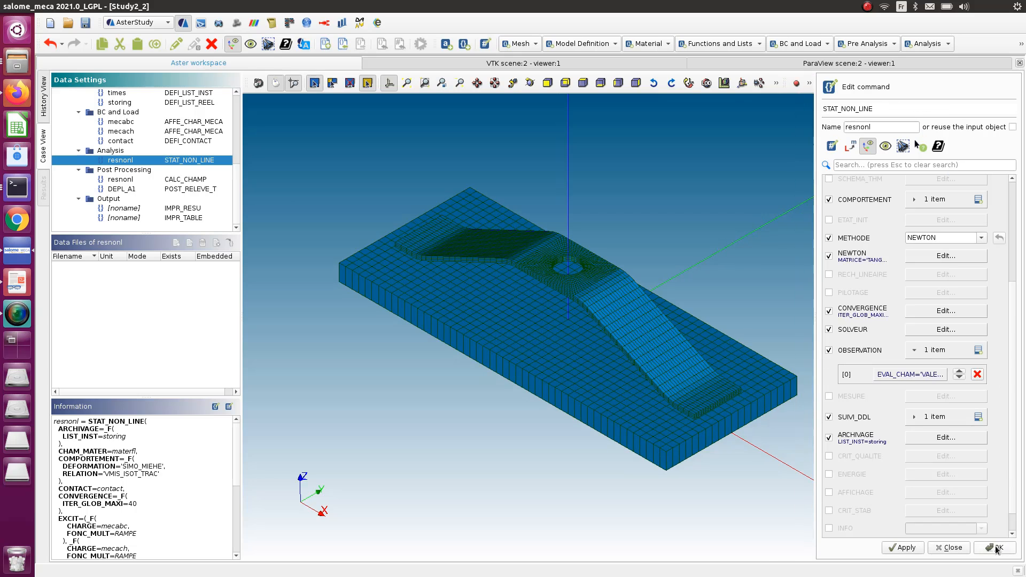
click(997, 548)
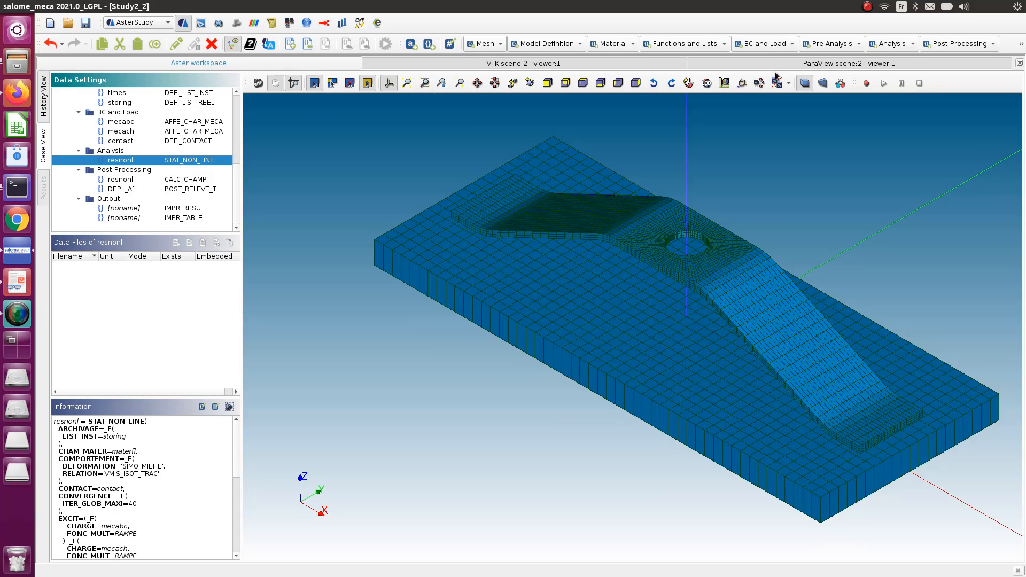
- Add a RECU_TABLE output command to the stage
click(911, 48)
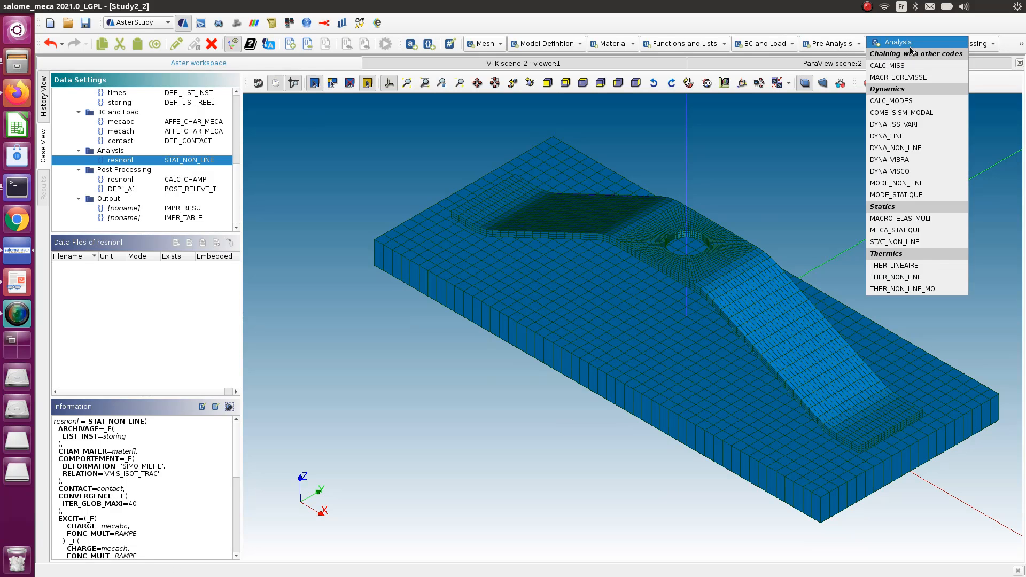
click(992, 48)
click(993, 49)
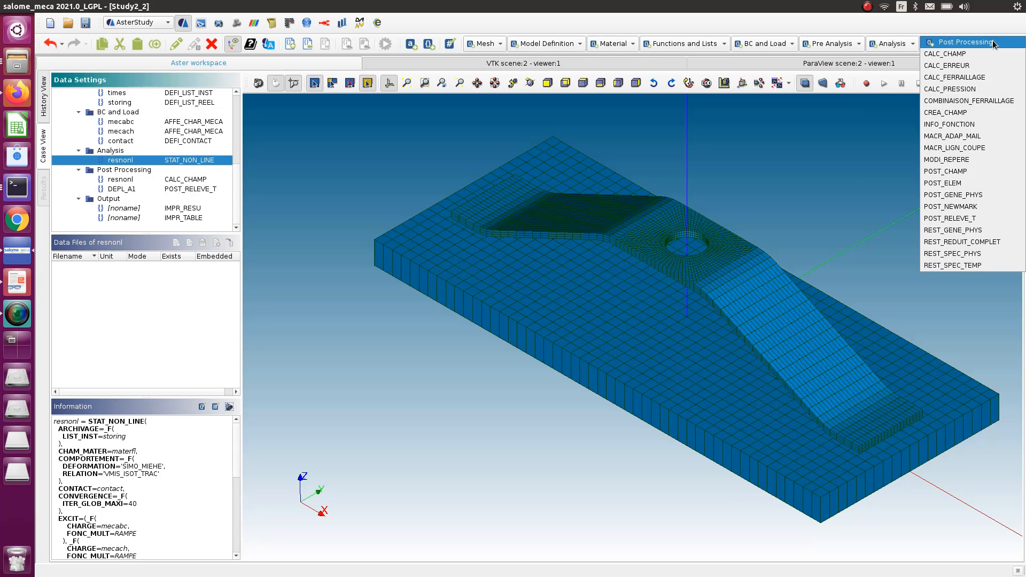
click(988, 39)
click(1018, 45)
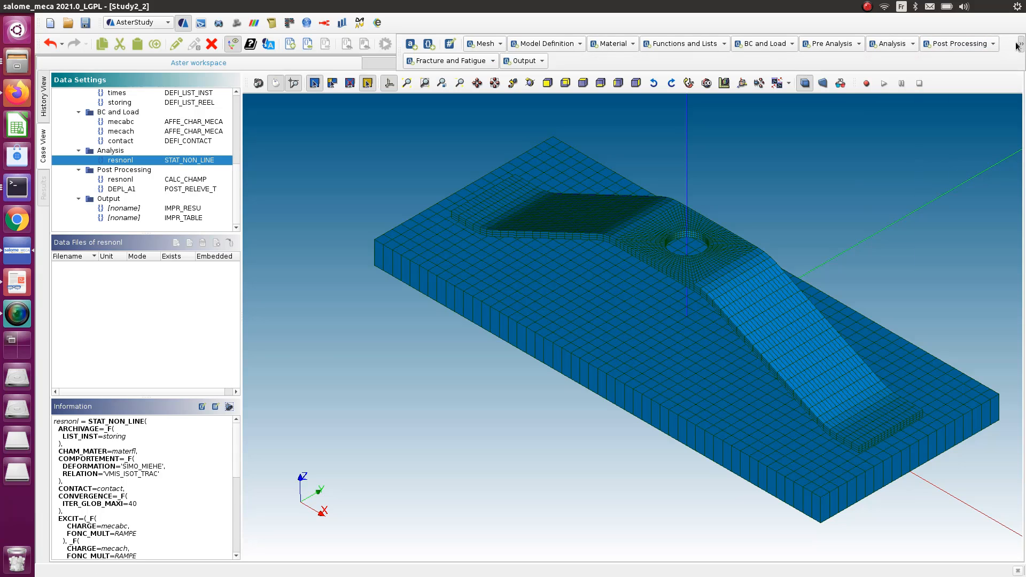
click(1018, 45)
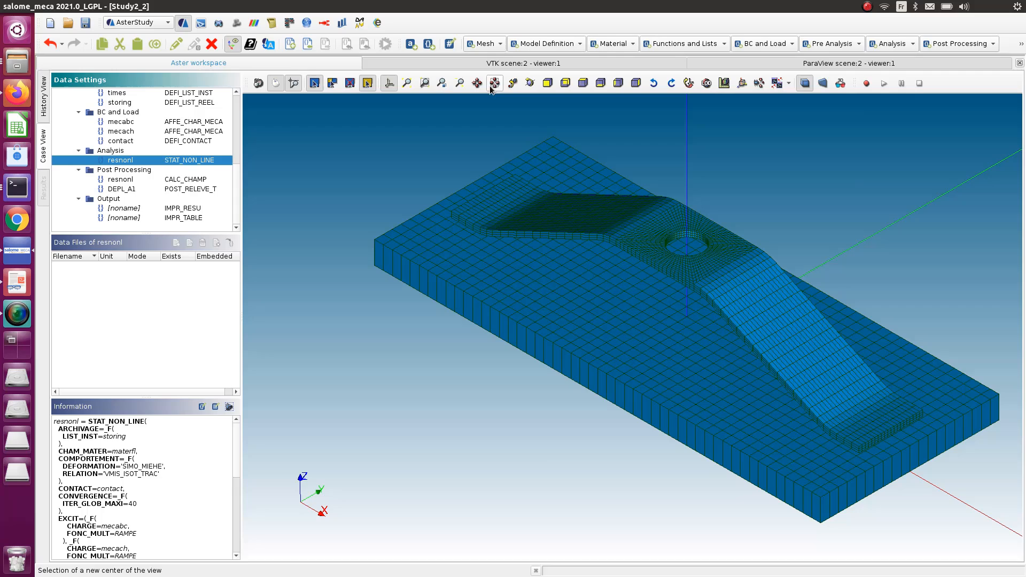
click(1020, 44)
click(527, 63)
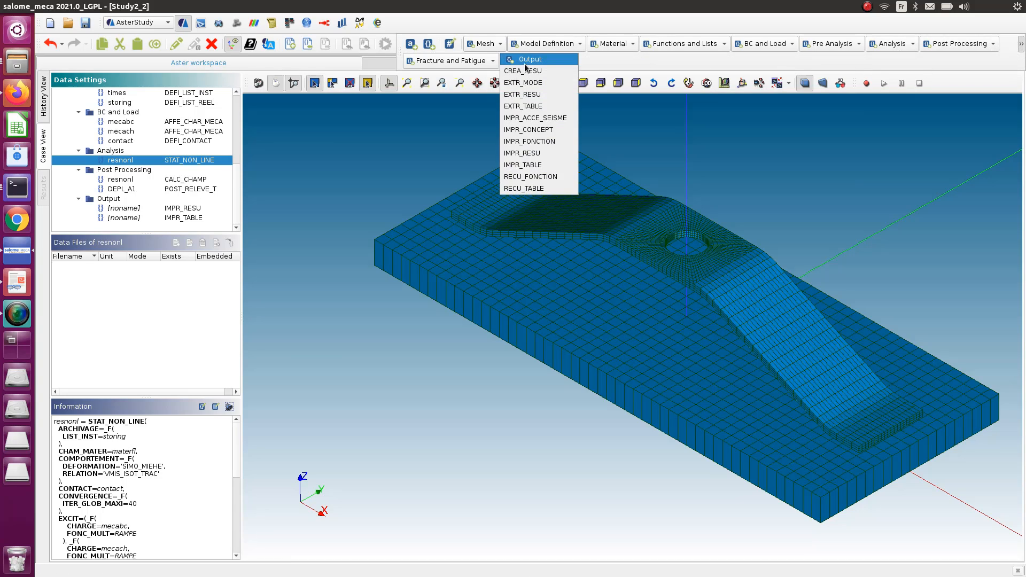
click(529, 188)
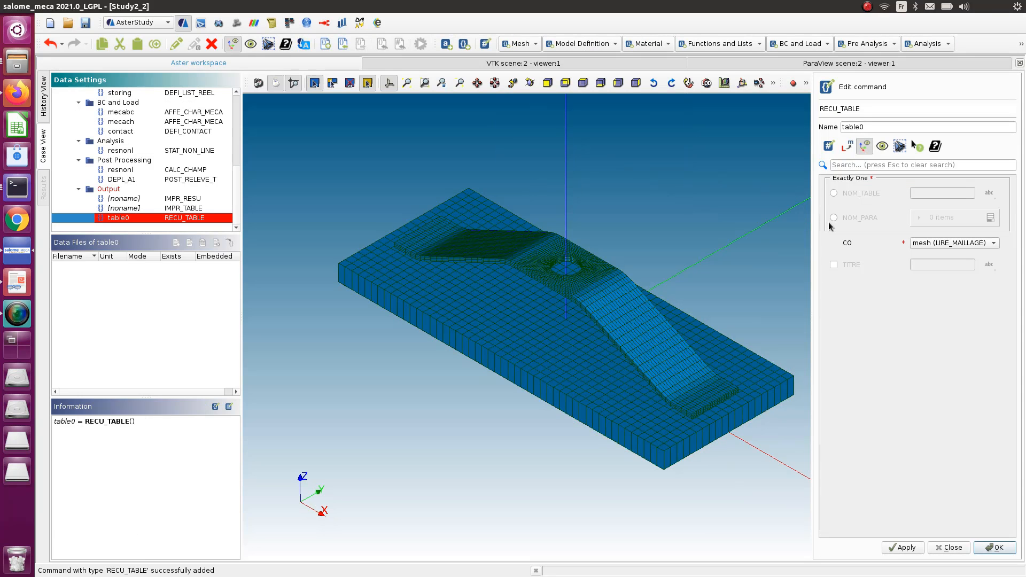
- Set the RECU_TABLE command's NOM_TABLE to OBSERVATION and its CO to resnonl (CALC_CHAMP)
click(965, 246)
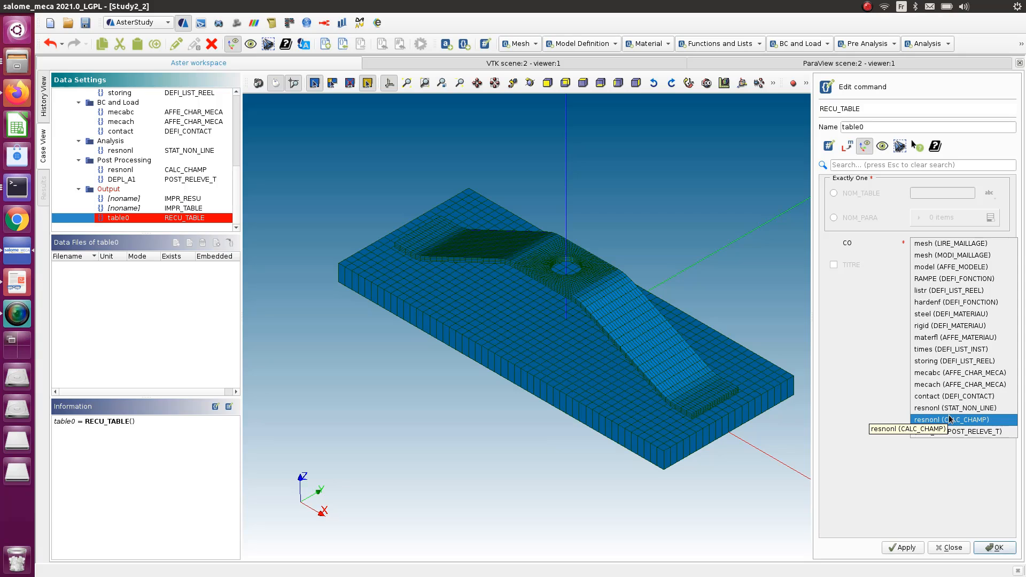
click(879, 325)
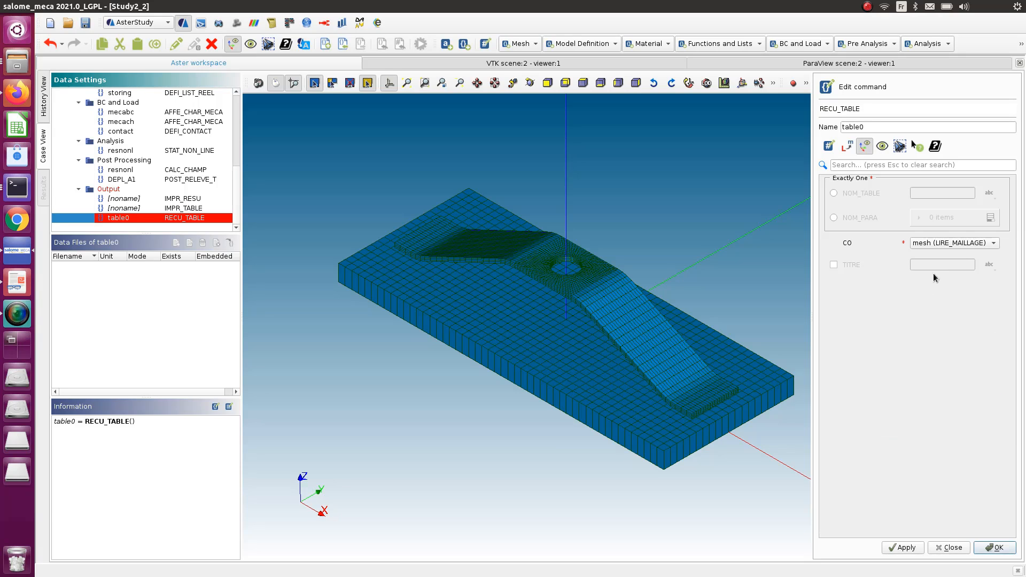
click(834, 193)
click(924, 191)
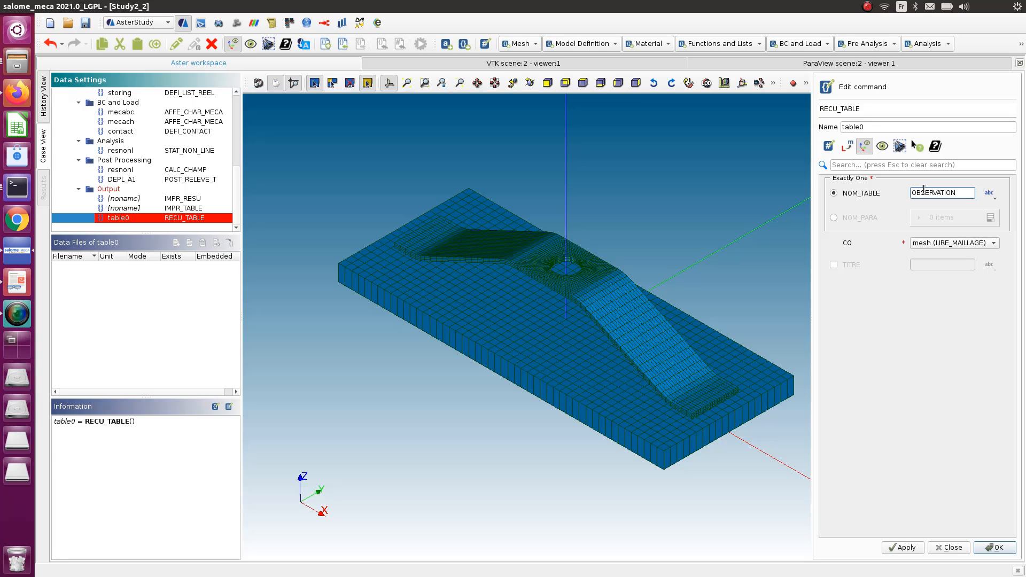
click(951, 243)
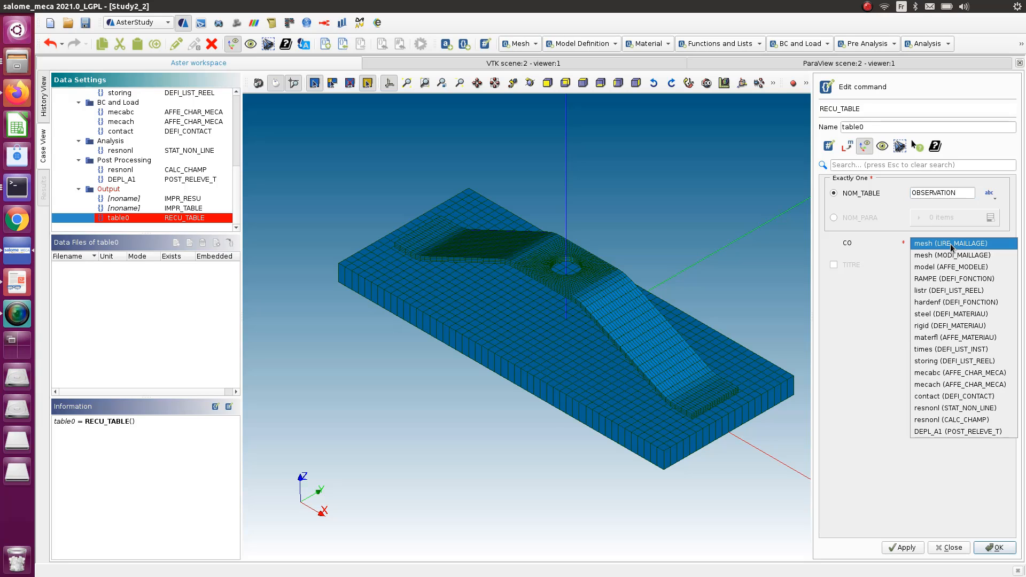
click(950, 424)
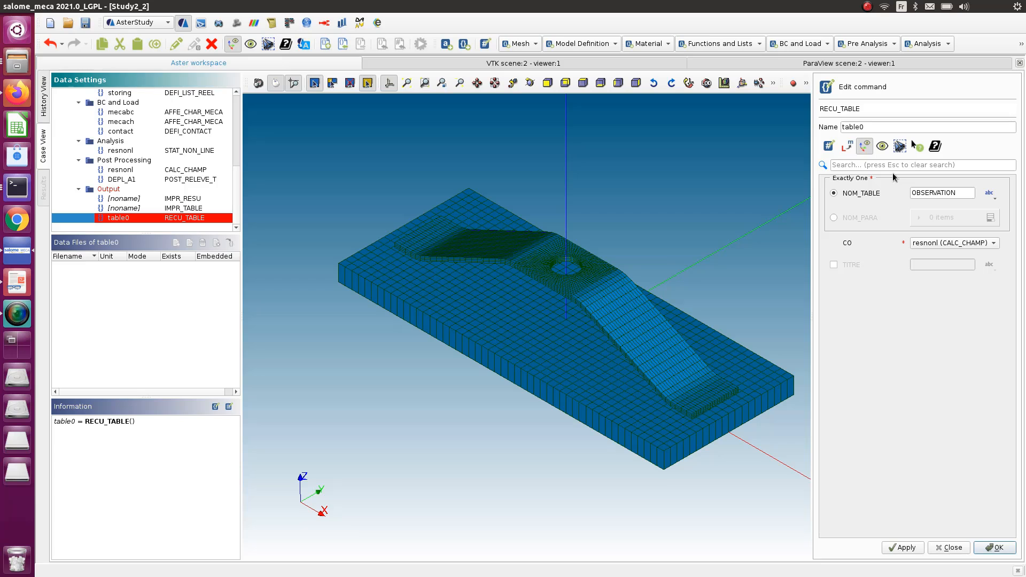
- Name the RECU_TABLE result OBSV and store the command
drag(875, 129, 783, 122)
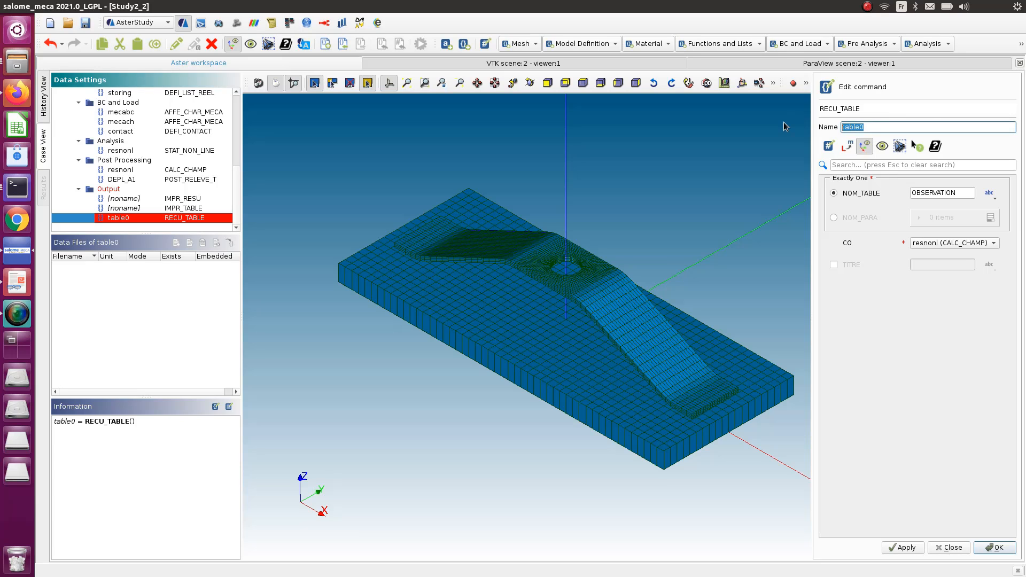
text(OBSV)
click(995, 547)
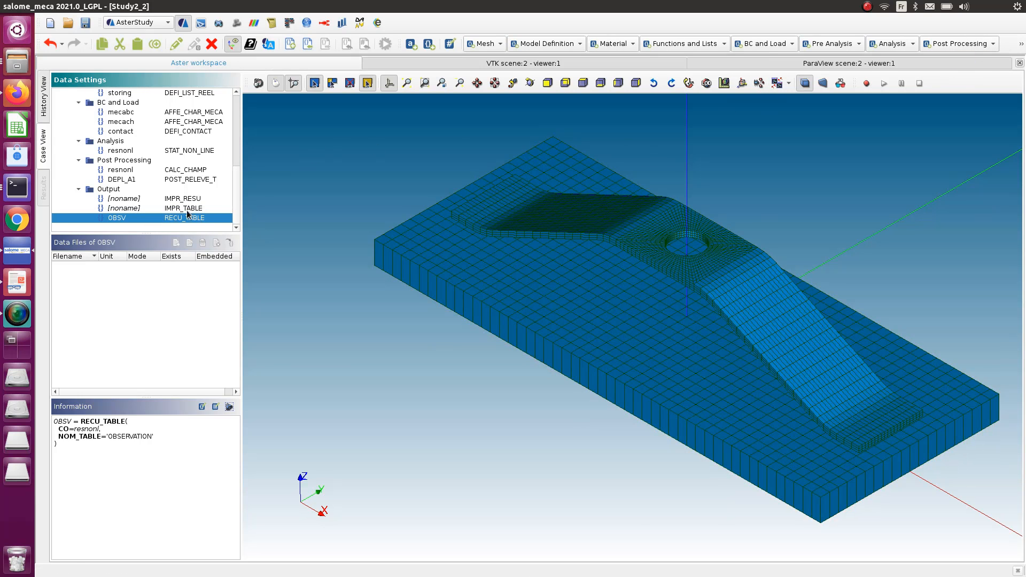
- Set the existing IMPR_TABLE command's TABLE to OBSV (RECU_TABLE) and store the command
click(187, 208)
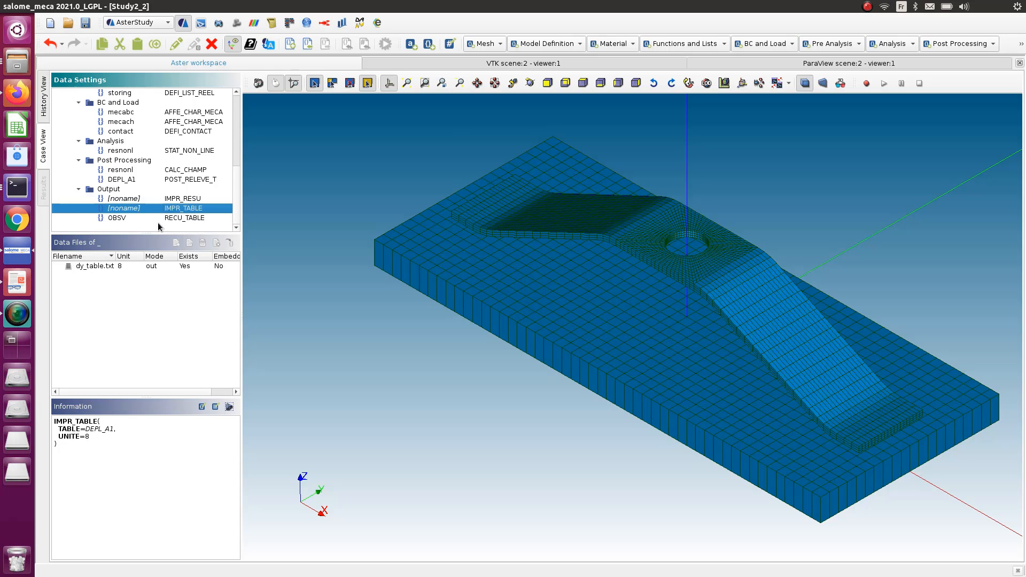
double_click(175, 209)
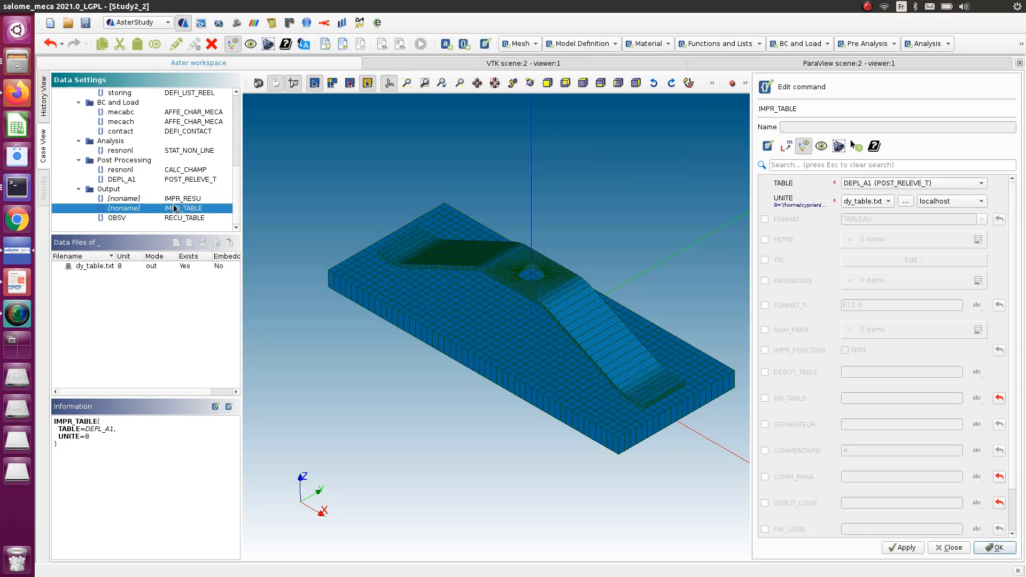
click(860, 183)
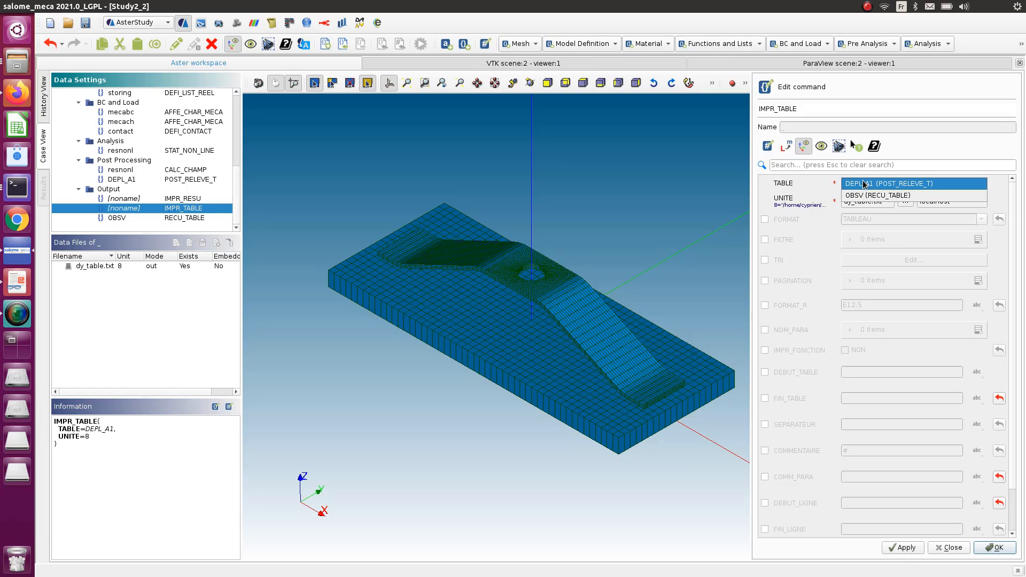
click(904, 197)
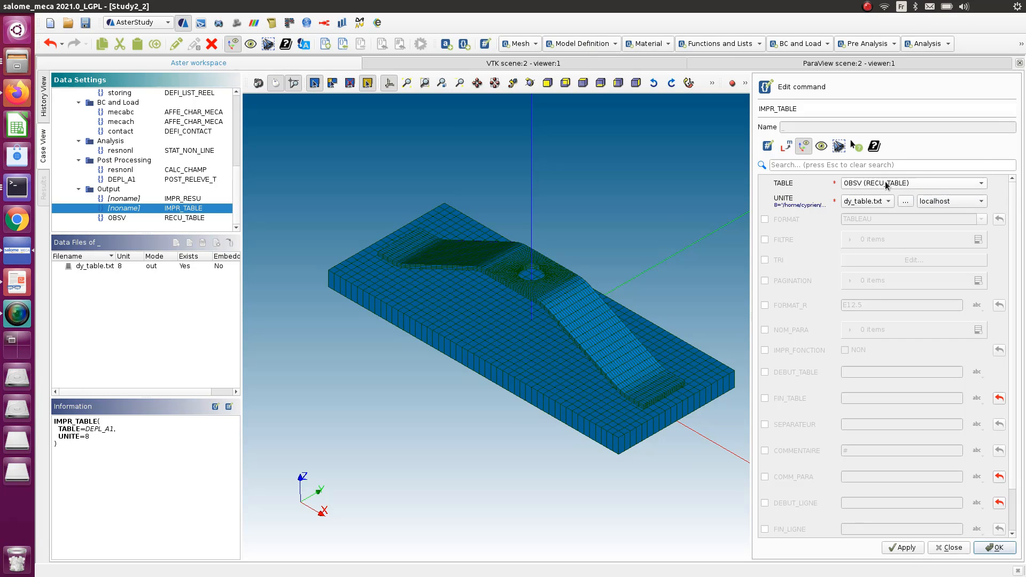
click(997, 549)
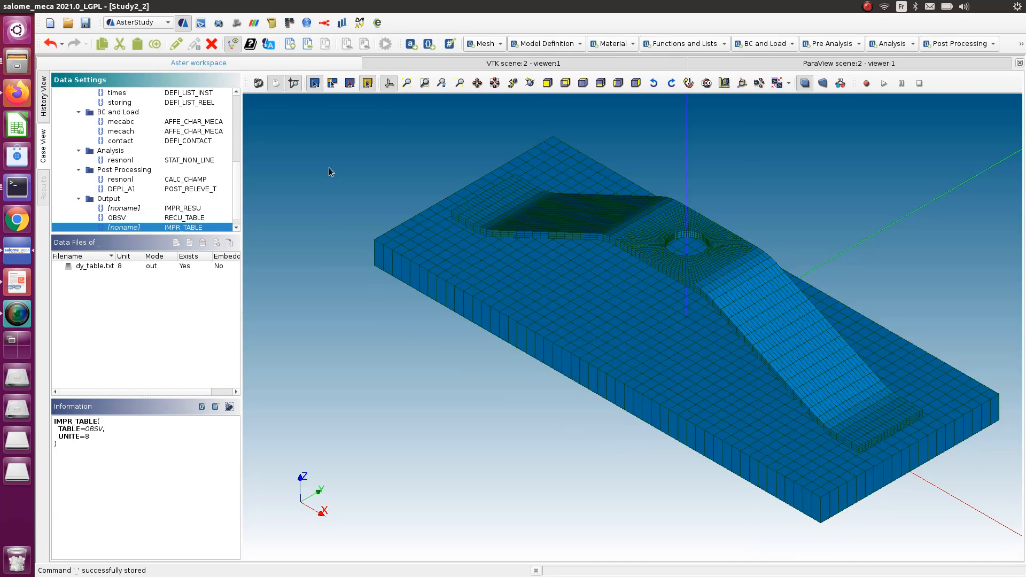
- Save the study and run the current case with its existing run parameters
click(85, 23)
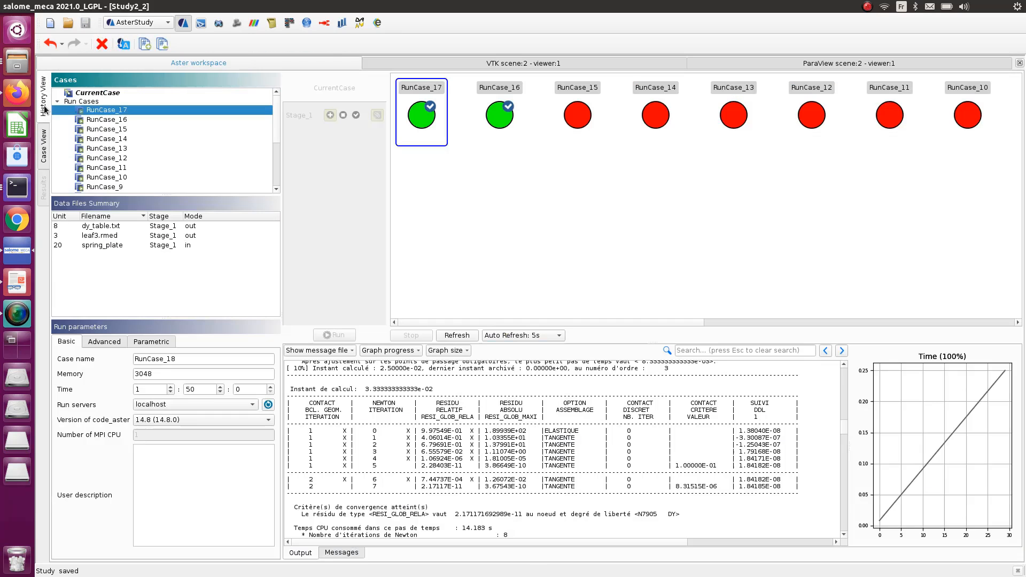
click(44, 107)
click(123, 93)
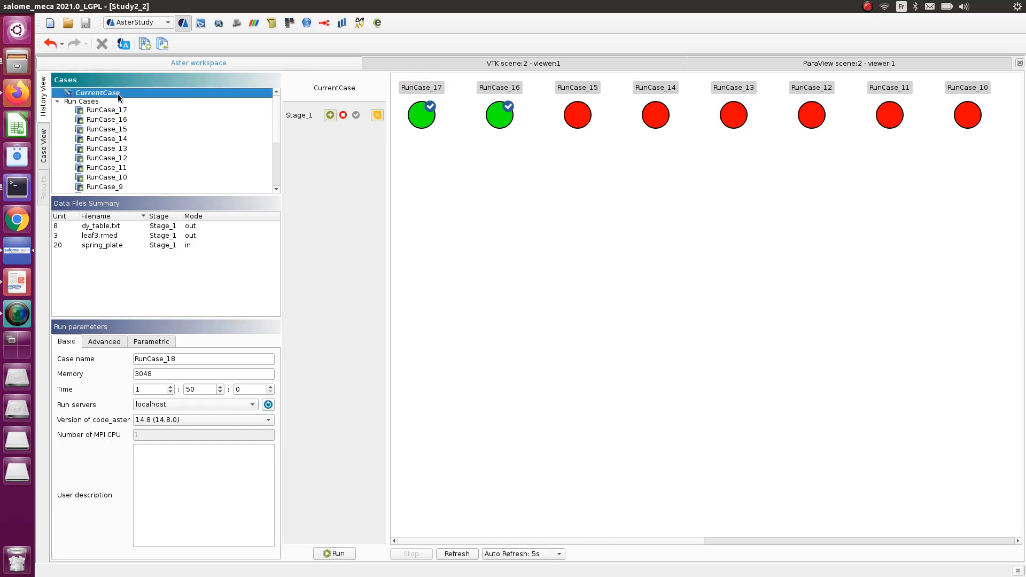
click(334, 553)
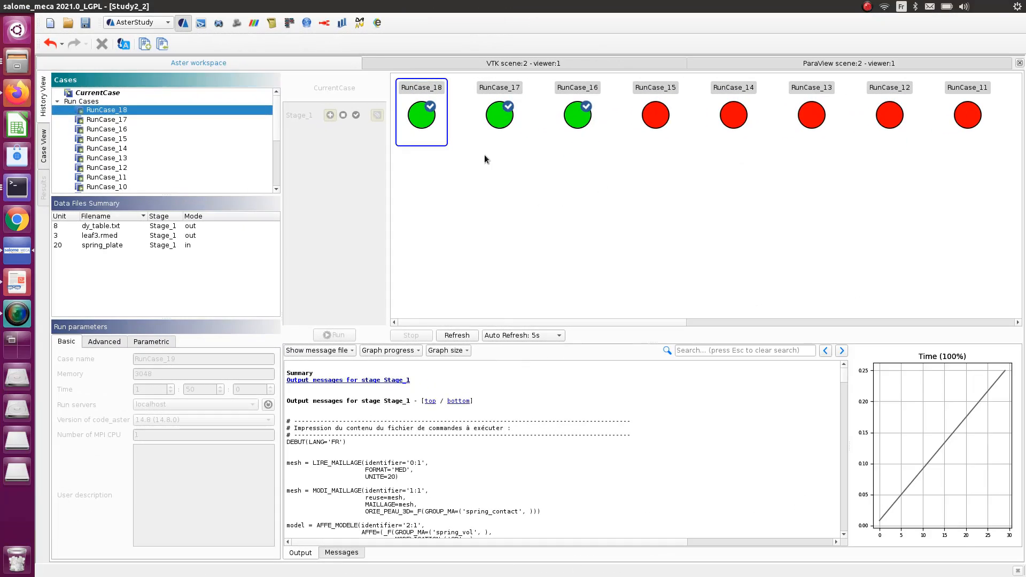
- Open dy_table.txt from the Desktop folder in the text editor and examine the observation's DY values over time
click(23, 67)
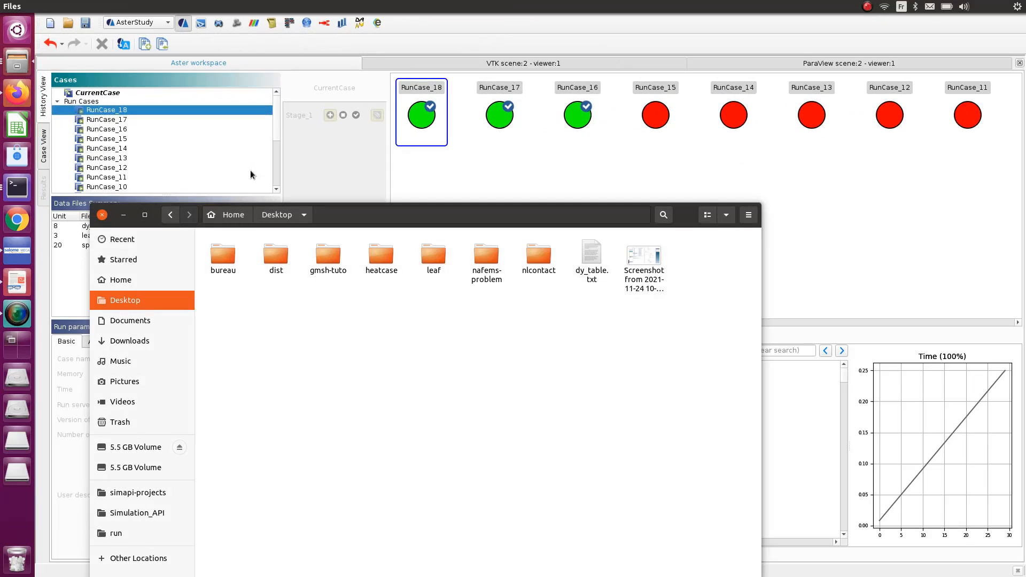
double_click(596, 258)
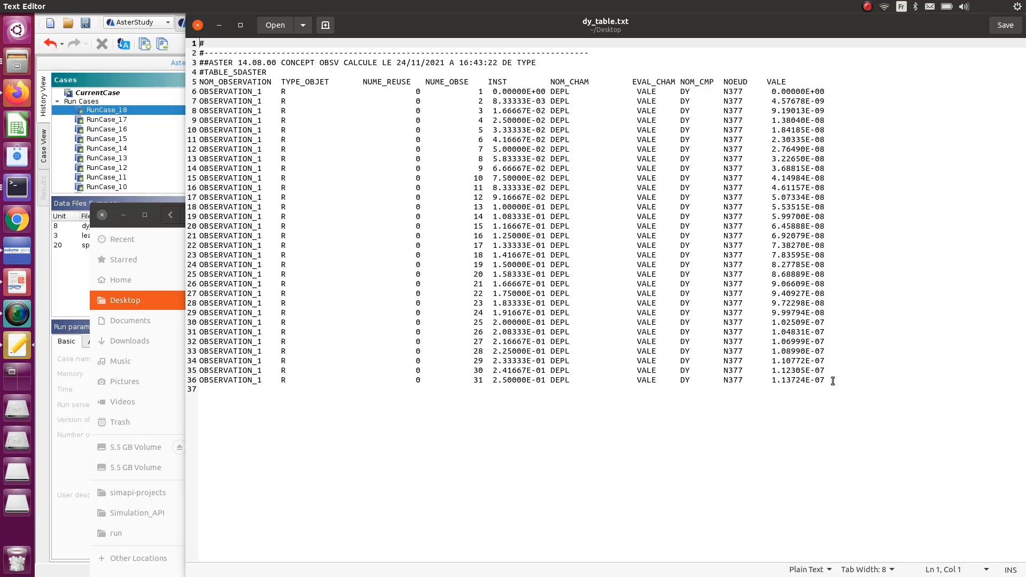
drag(833, 381, 506, 111)
drag(207, 92, 164, 66)
click(476, 406)
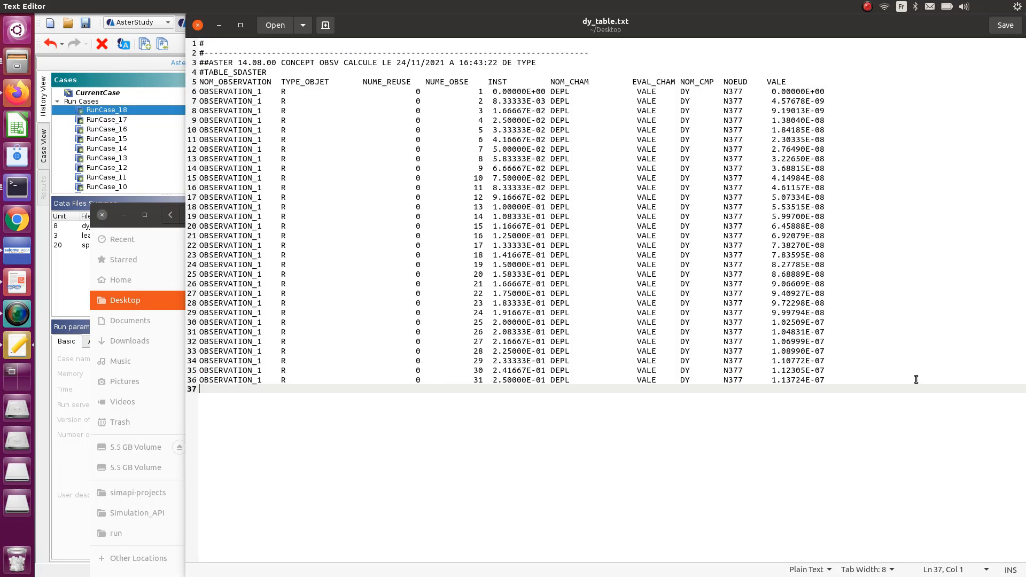